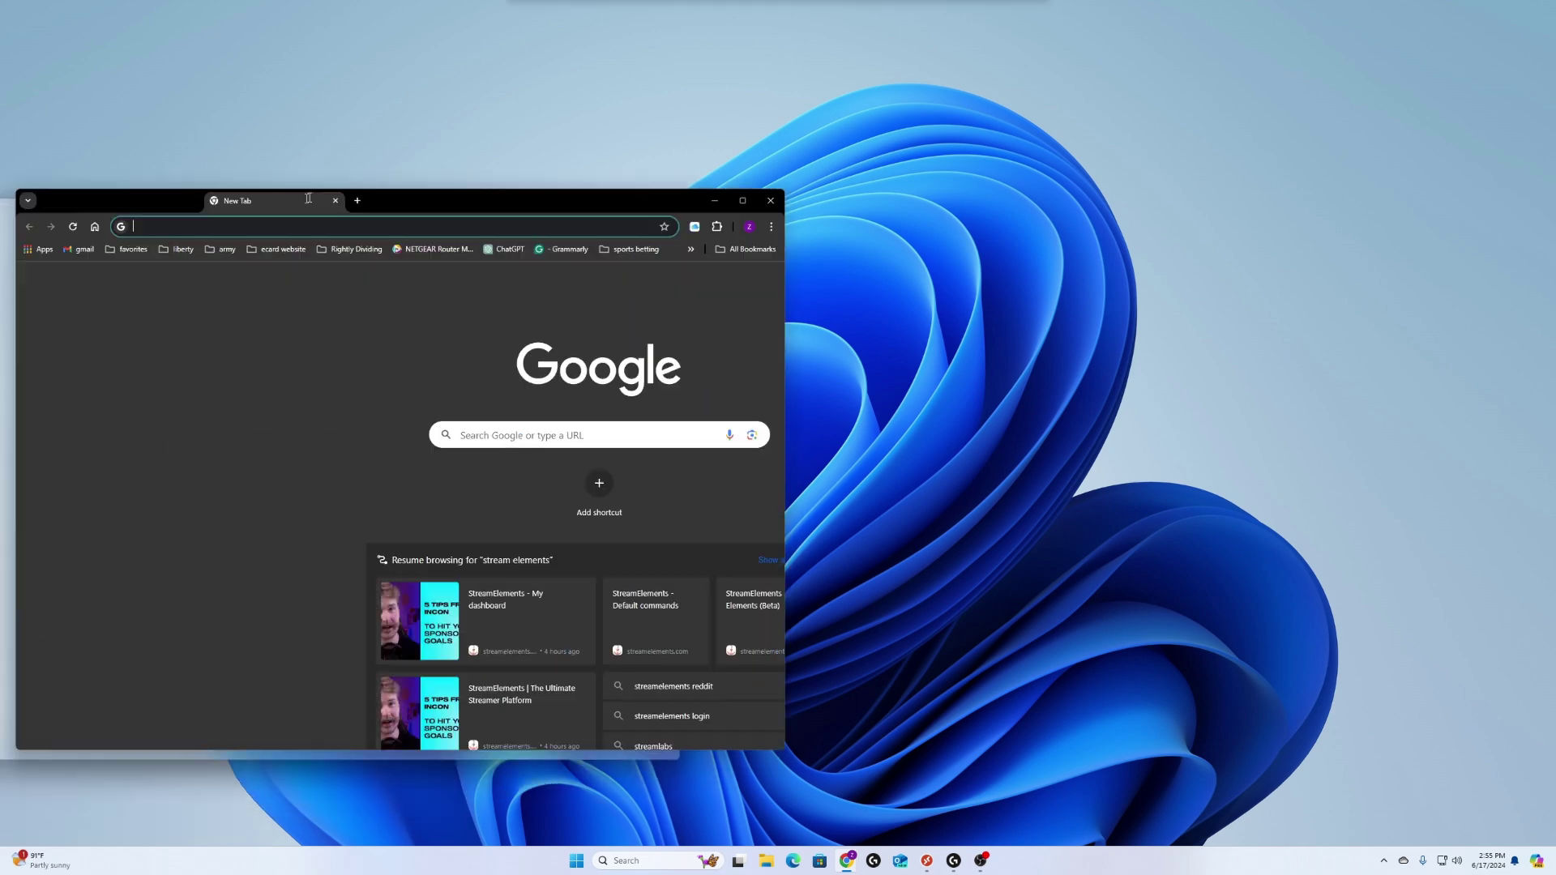
Step: Maximize Chrome and load aka.ms/goarmyavd, the milBook Army Enterprise AVD group page
drag(362, 194, 653, 120)
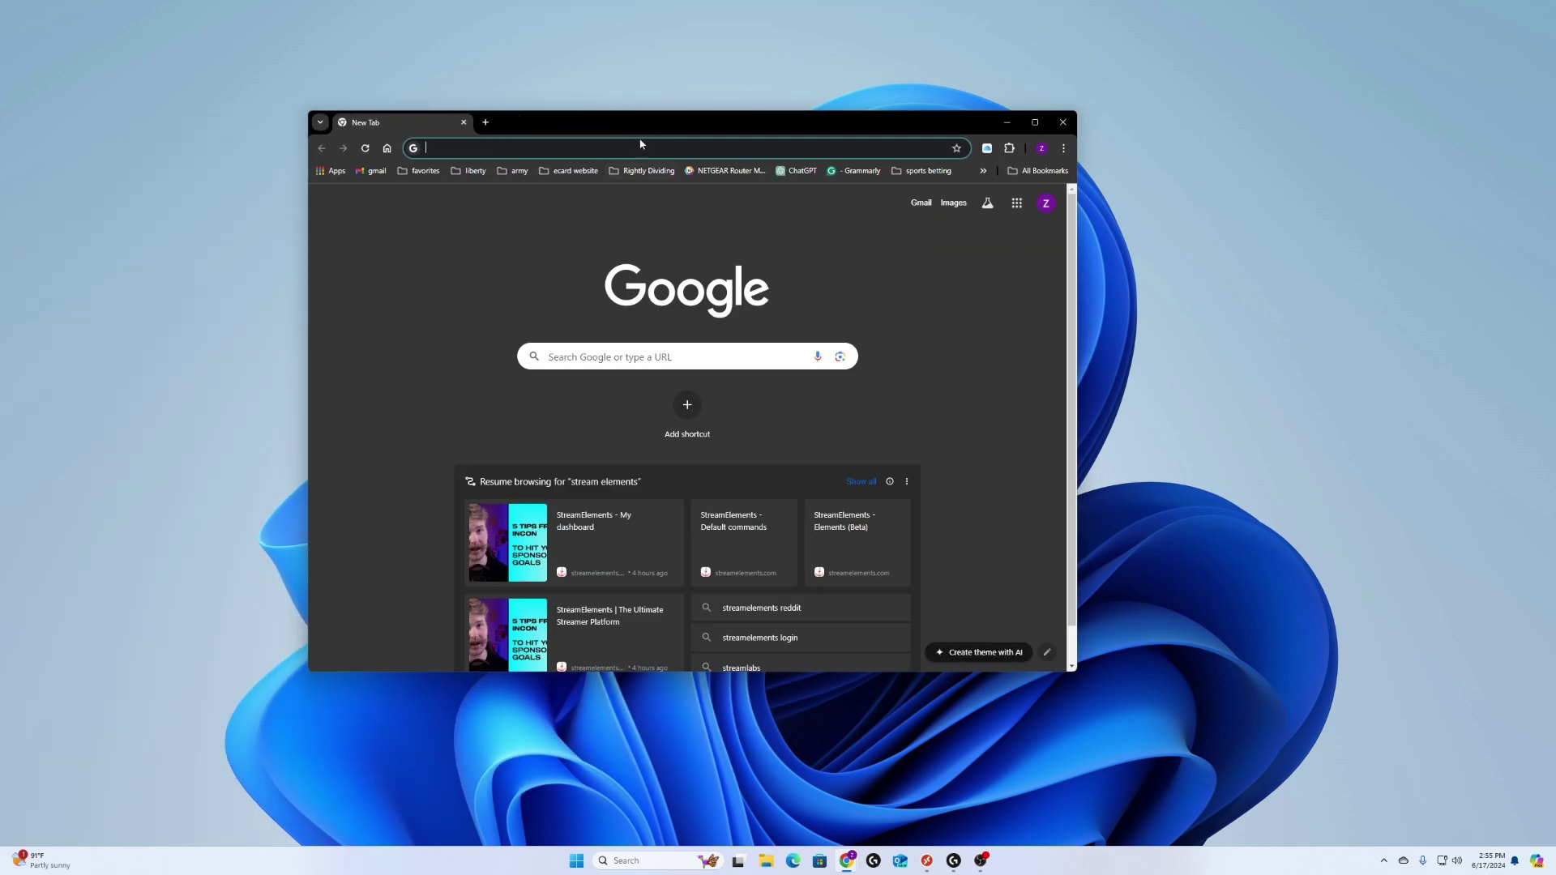
click(1035, 122)
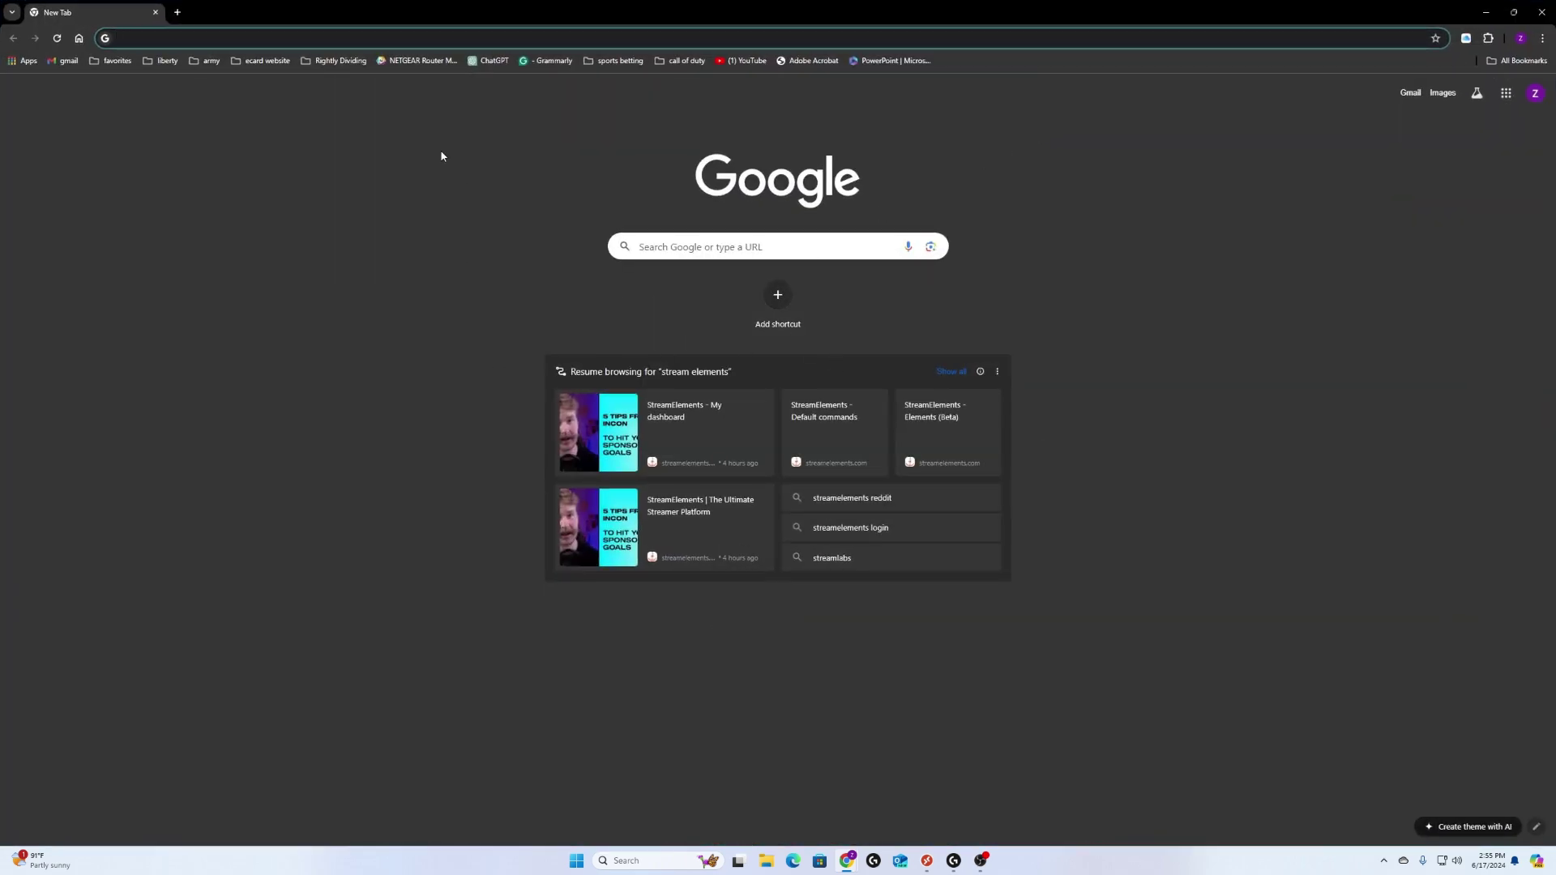
click(138, 40)
text(HTTPS://aka.ms/goarmyavd)
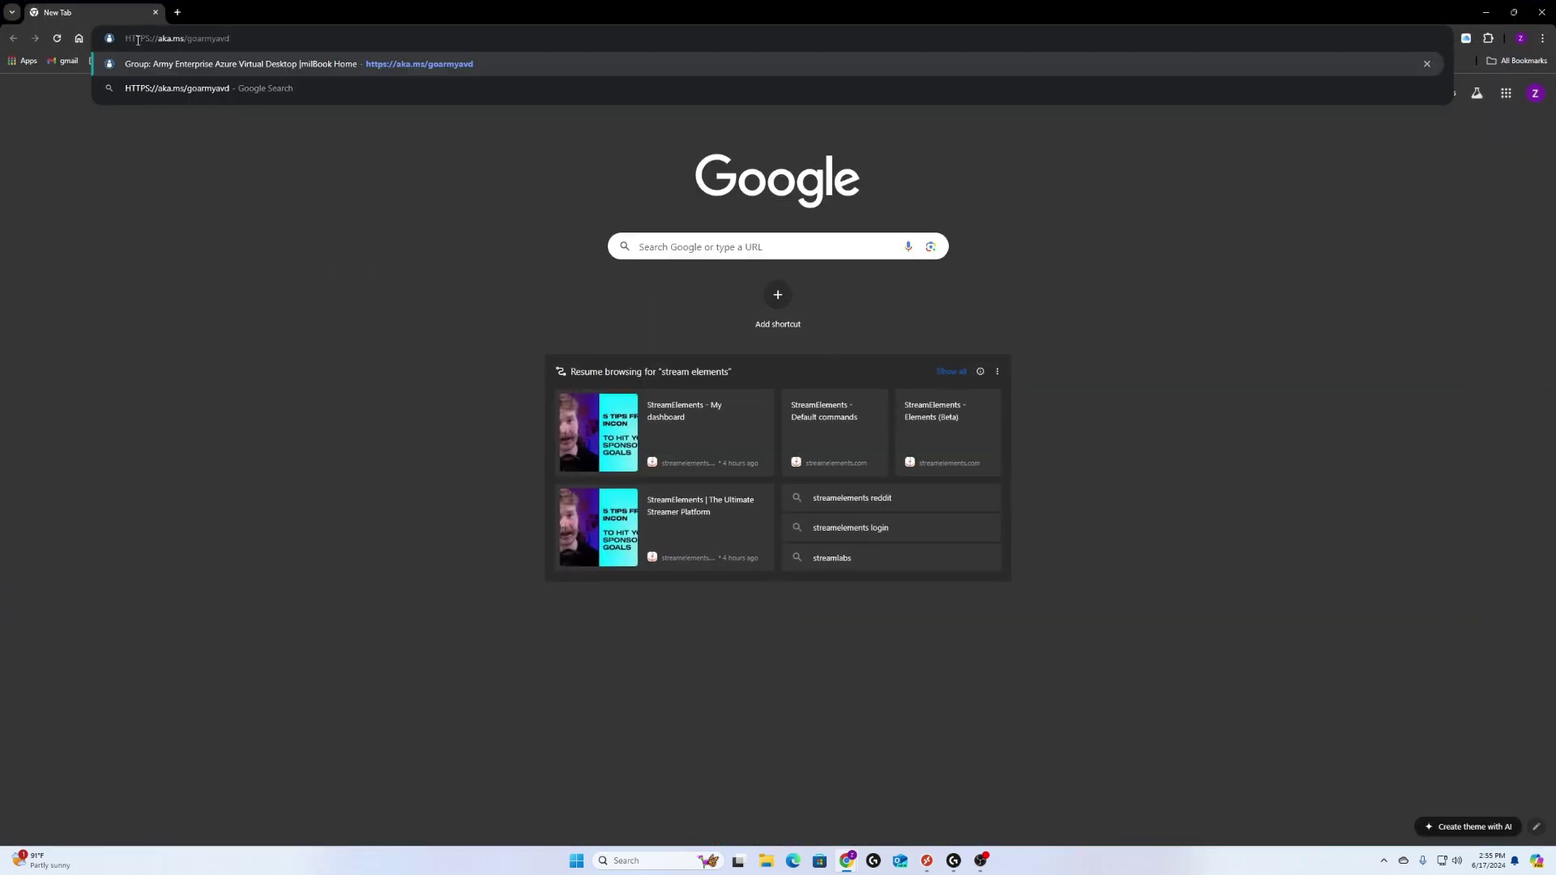
key(Return)
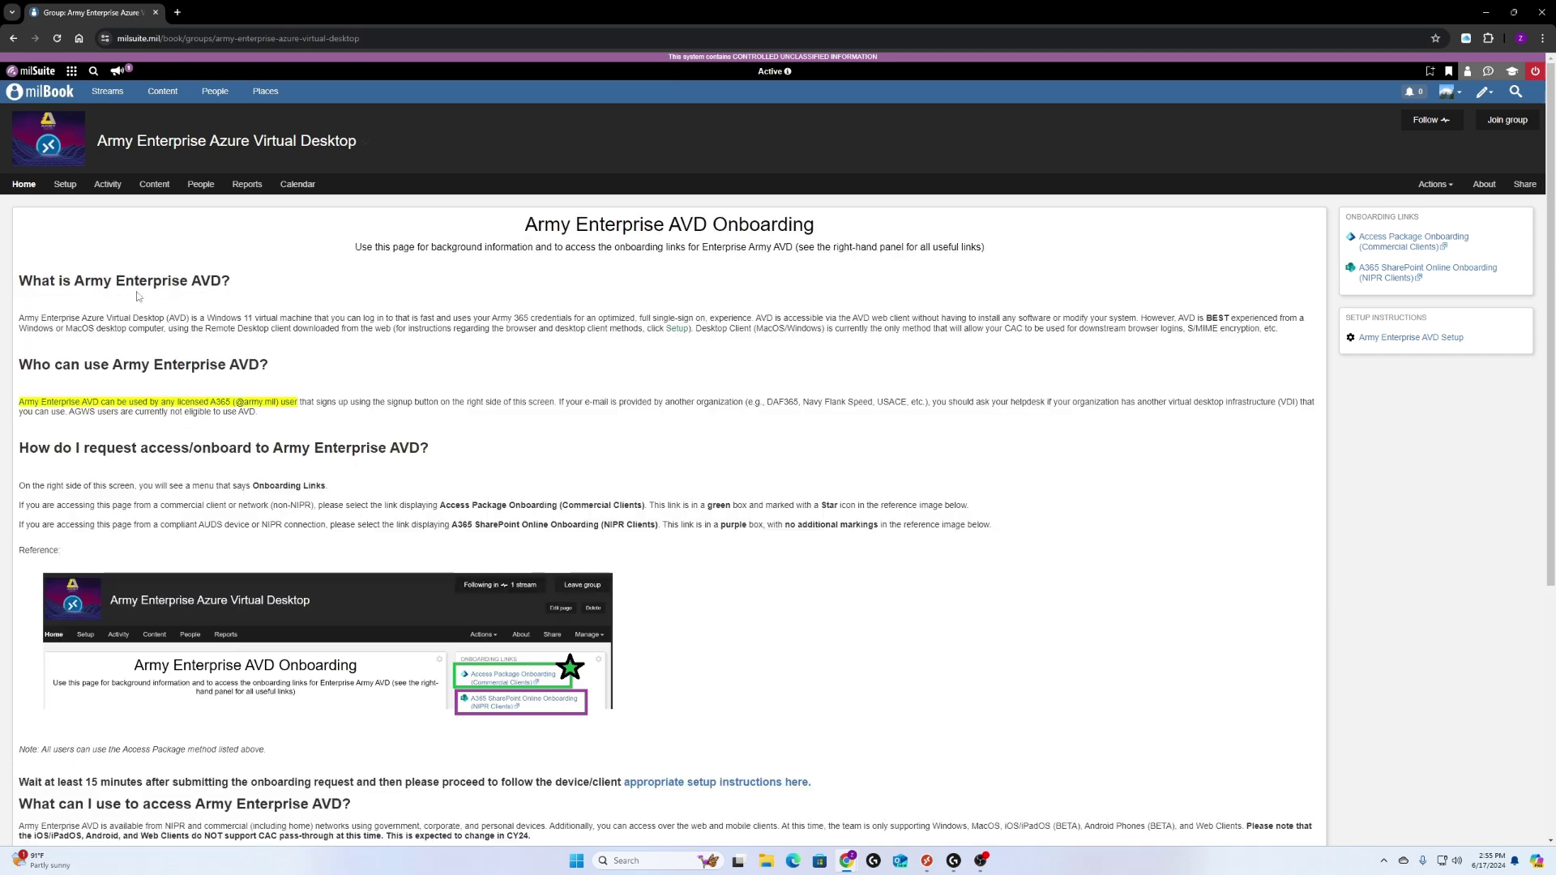
scroll(188, 563, down, 1)
scroll(189, 564, down, 1)
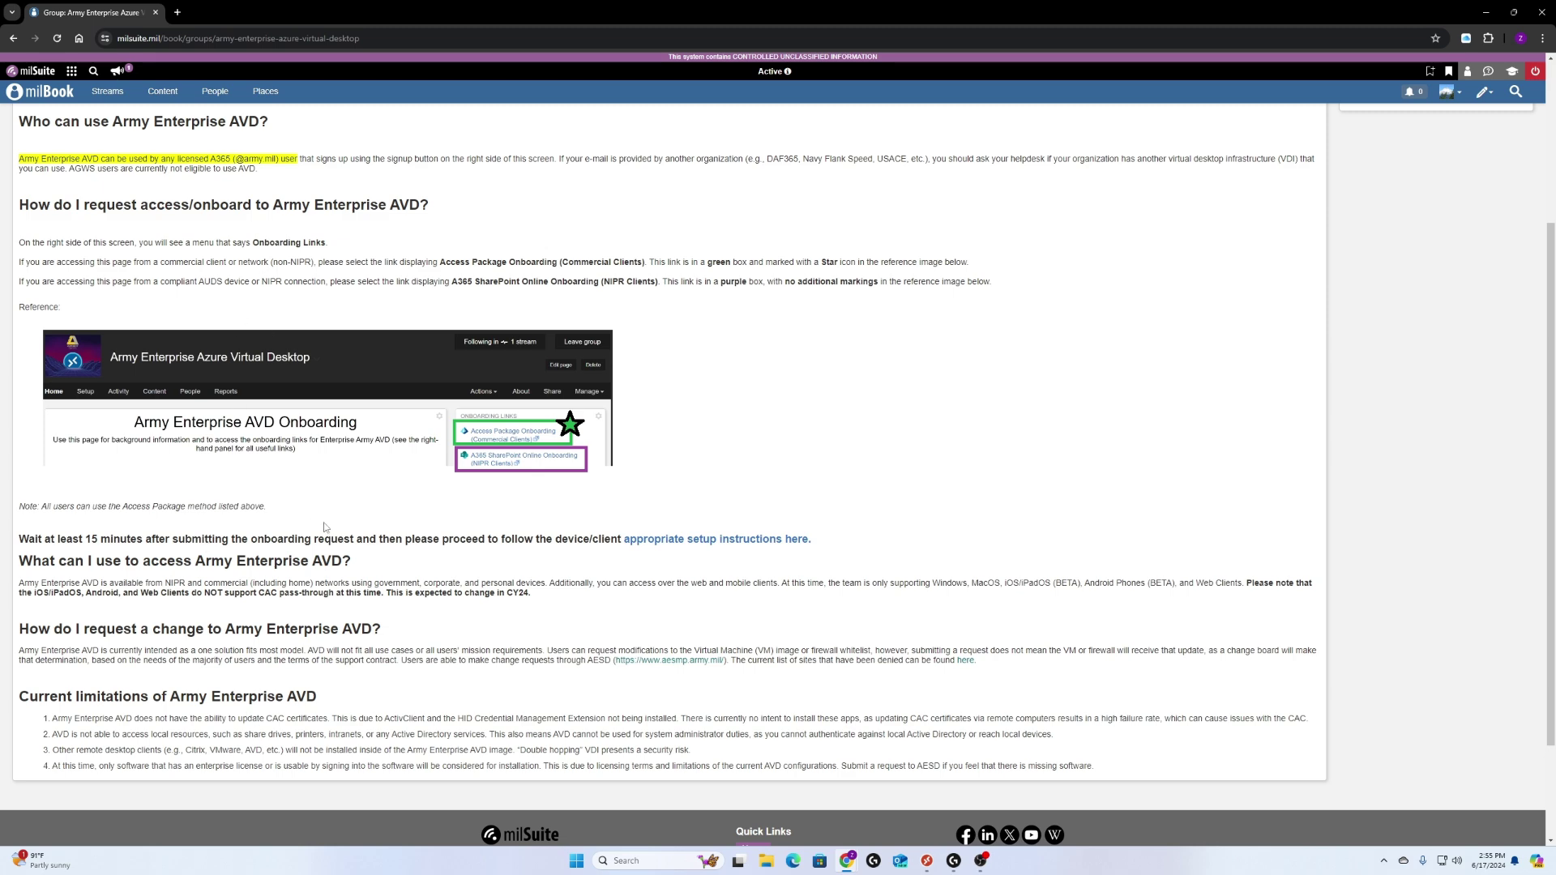
scroll(324, 527, up, 2)
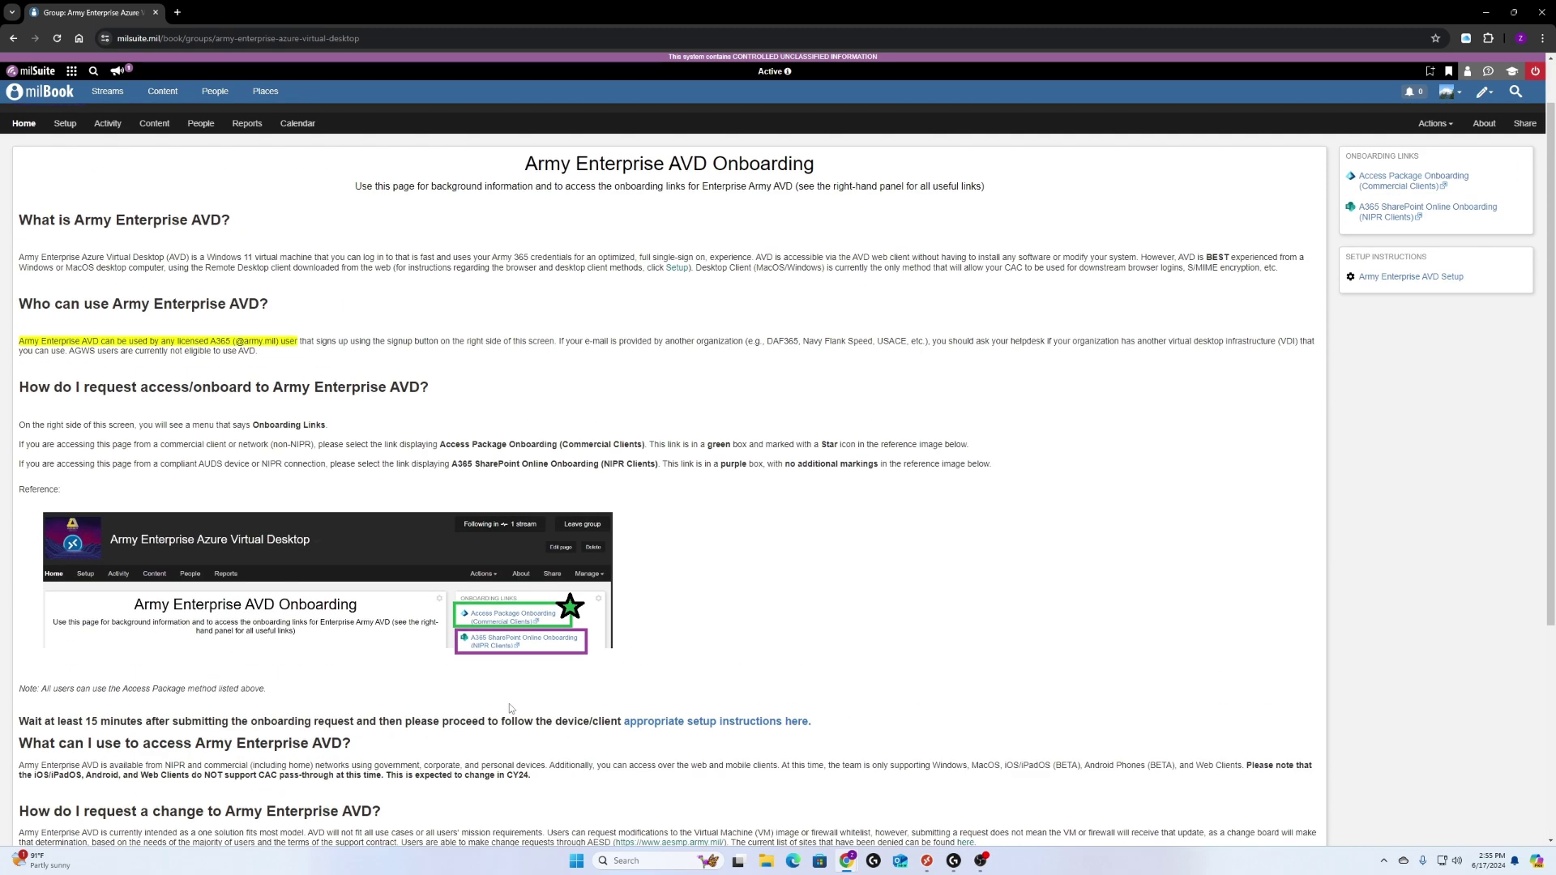
click(1396, 189)
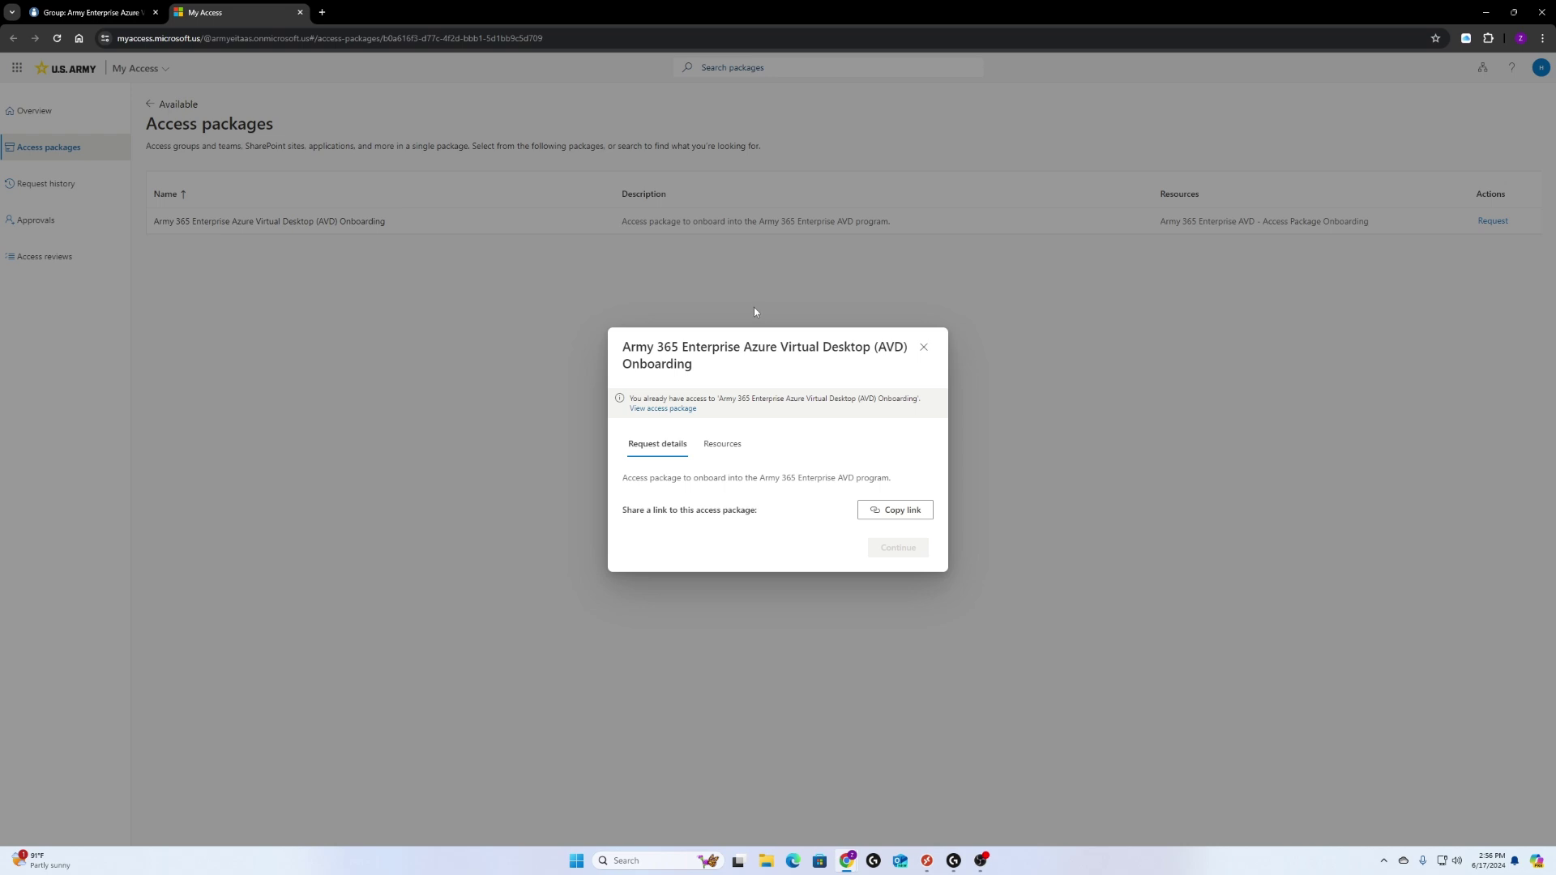
click(299, 12)
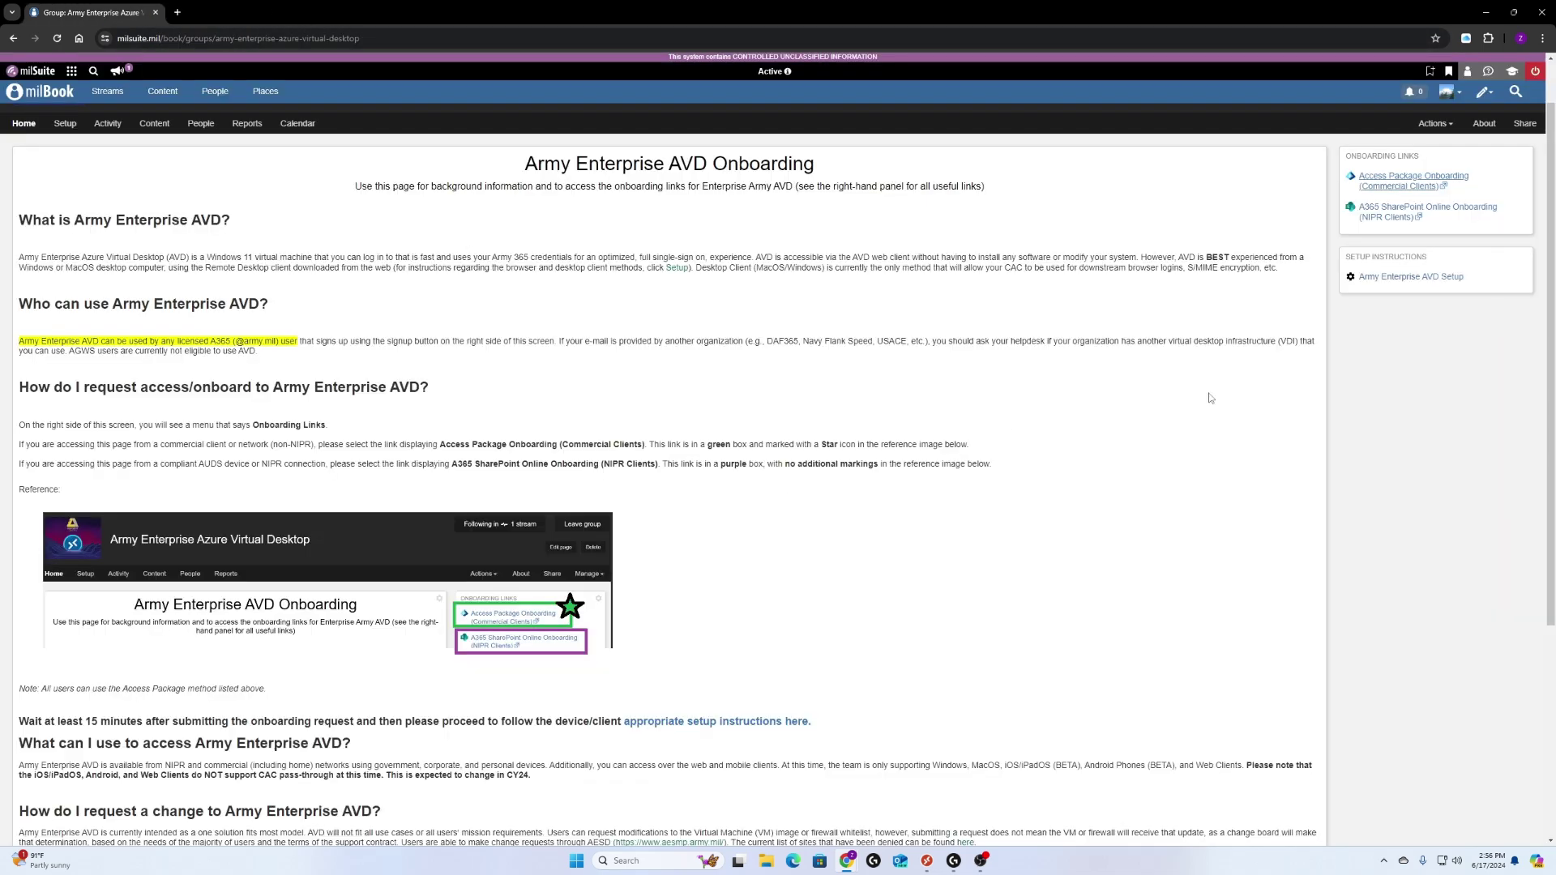
Step: Open the Army Enterprise AVD Setup link in a new tab and scroll through its Windows access steps
middle_click(1398, 279)
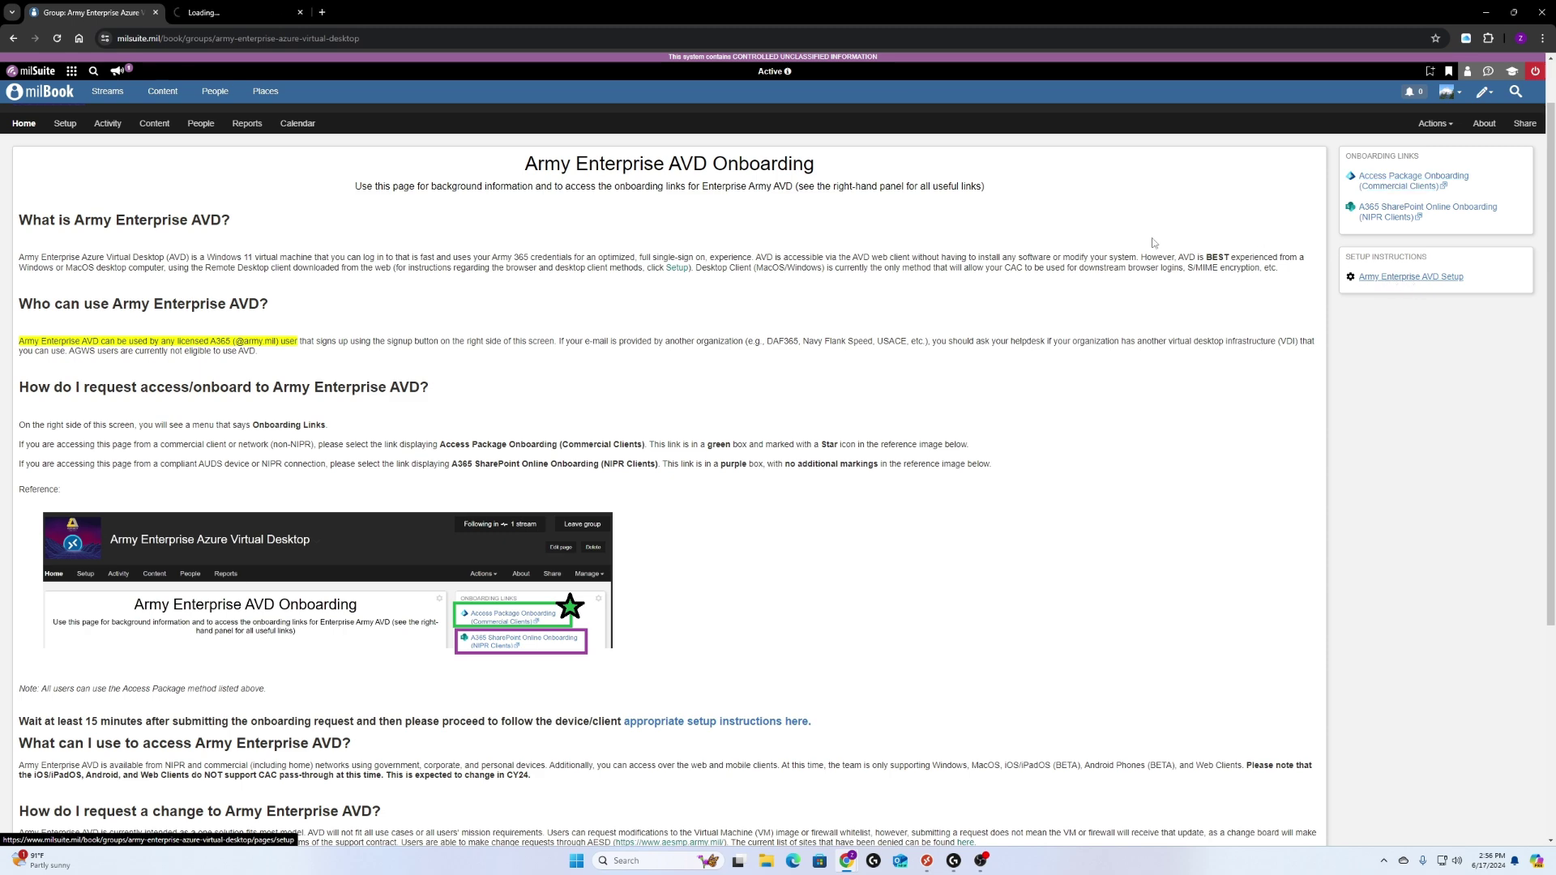
click(240, 15)
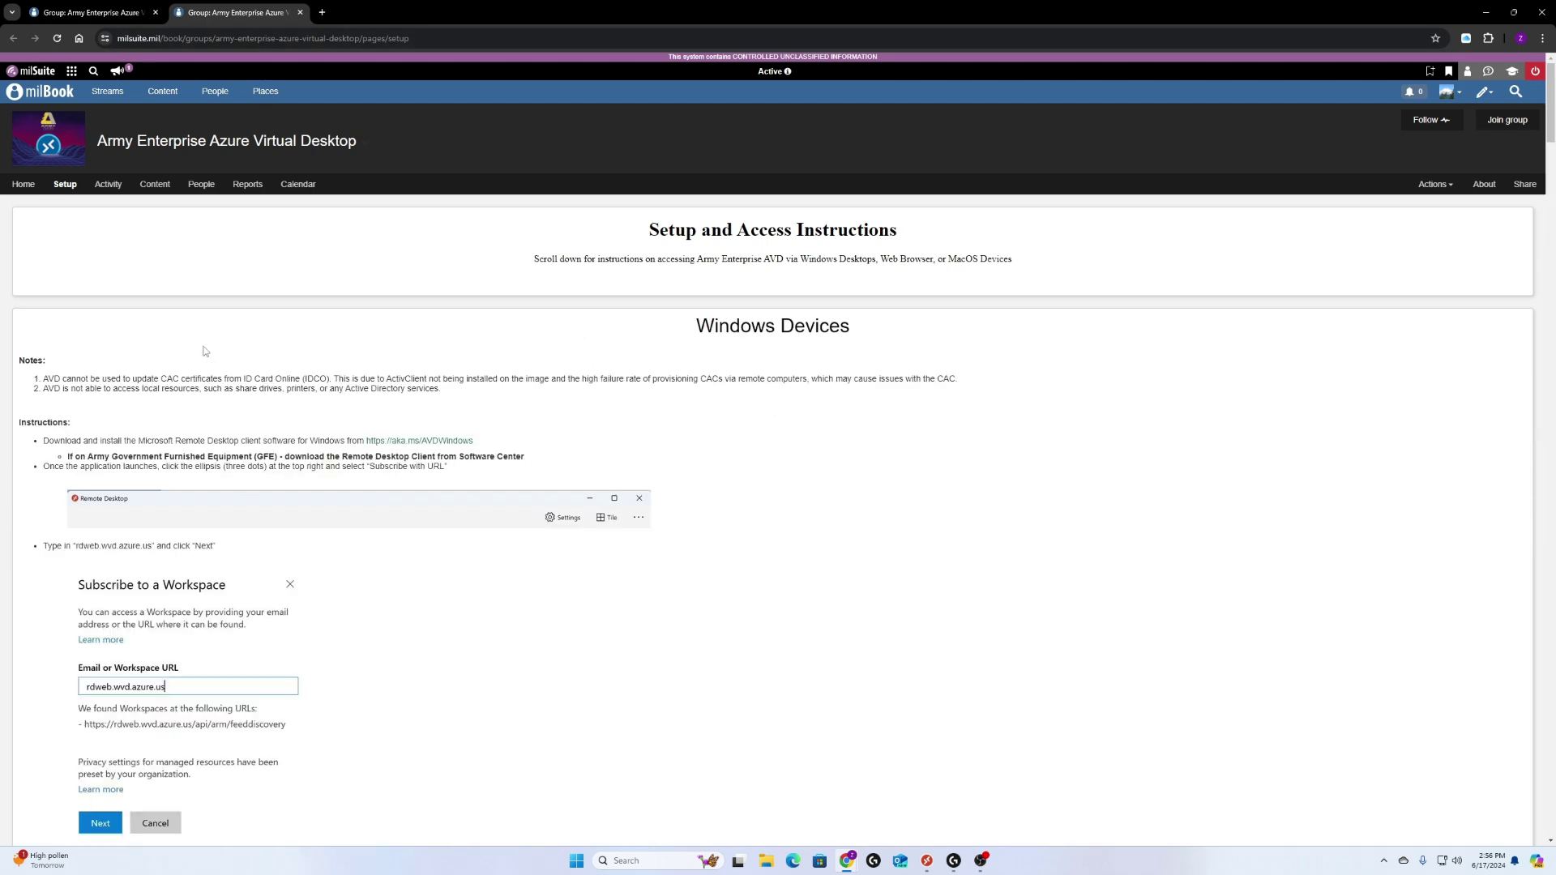
scroll(203, 357, down, 2)
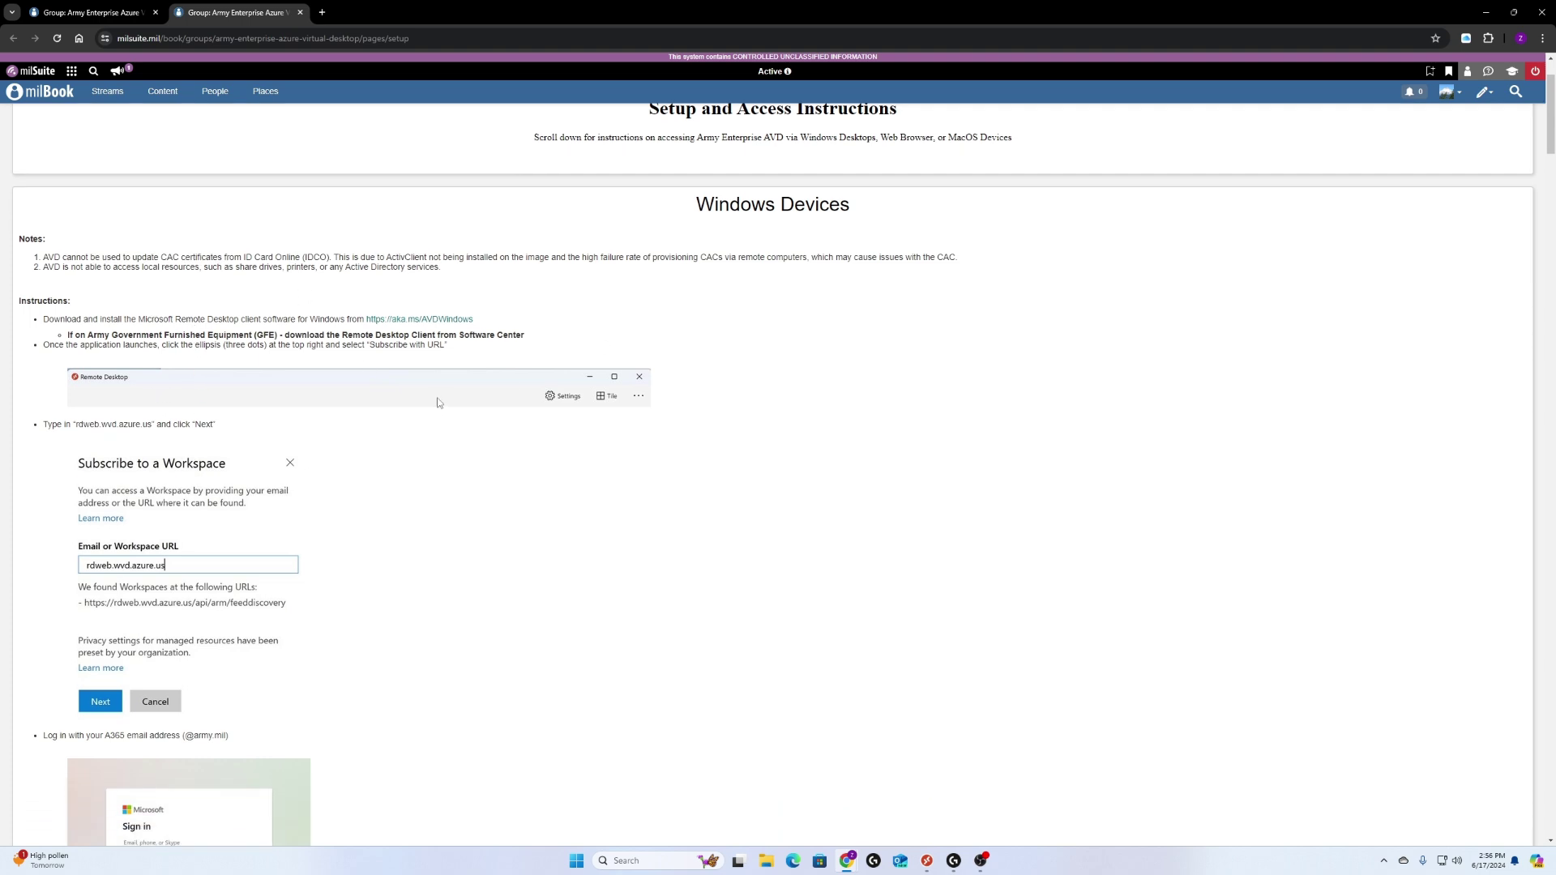
scroll(279, 389, down, 2)
scroll(239, 326, down, 6)
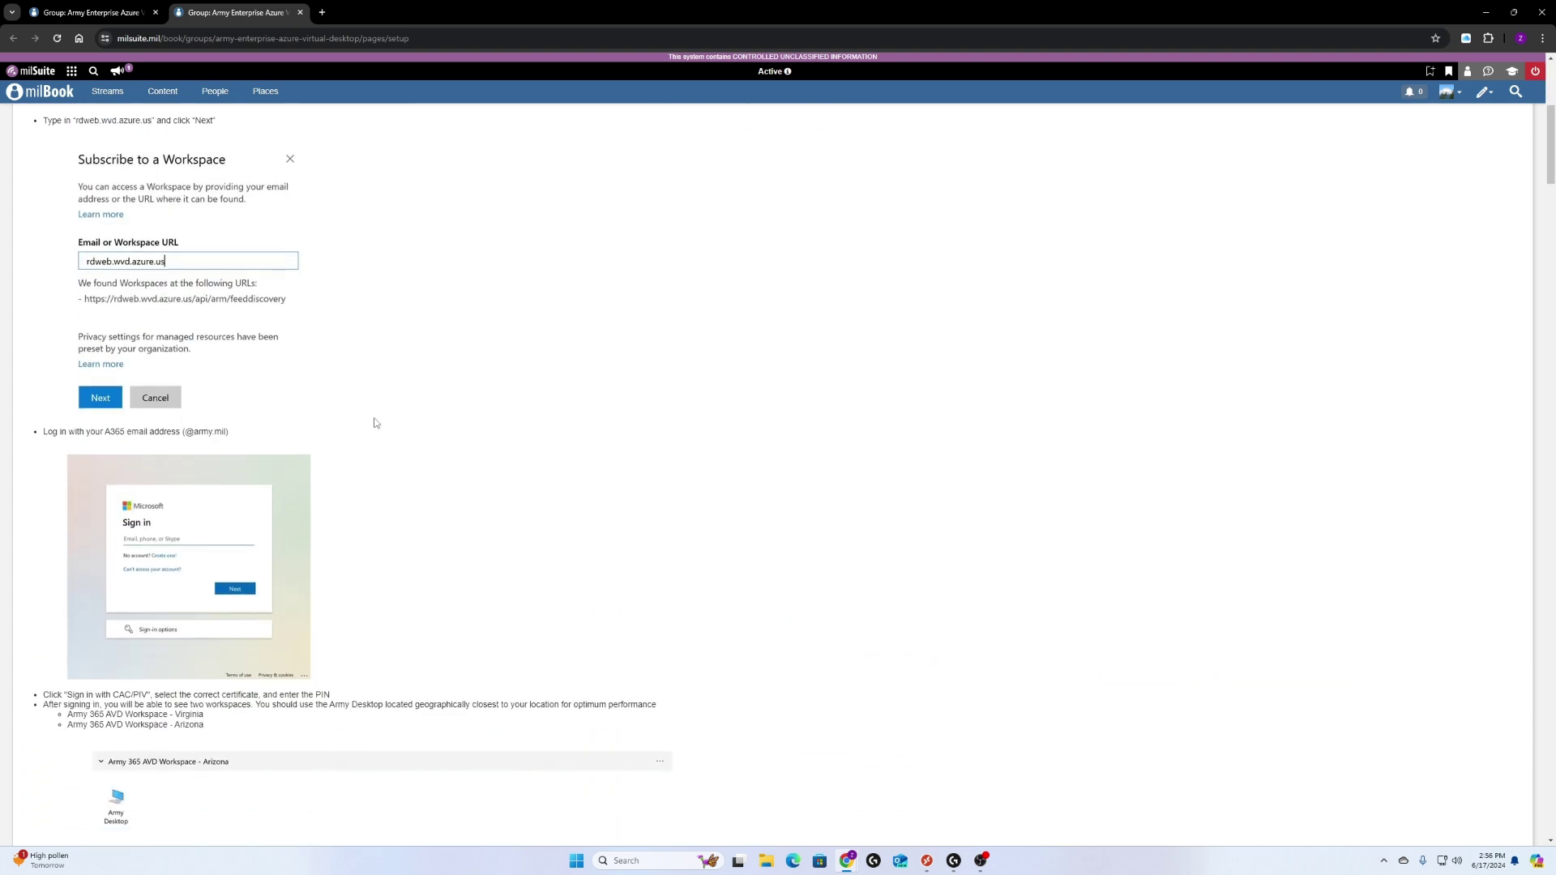
scroll(267, 346, down, 10)
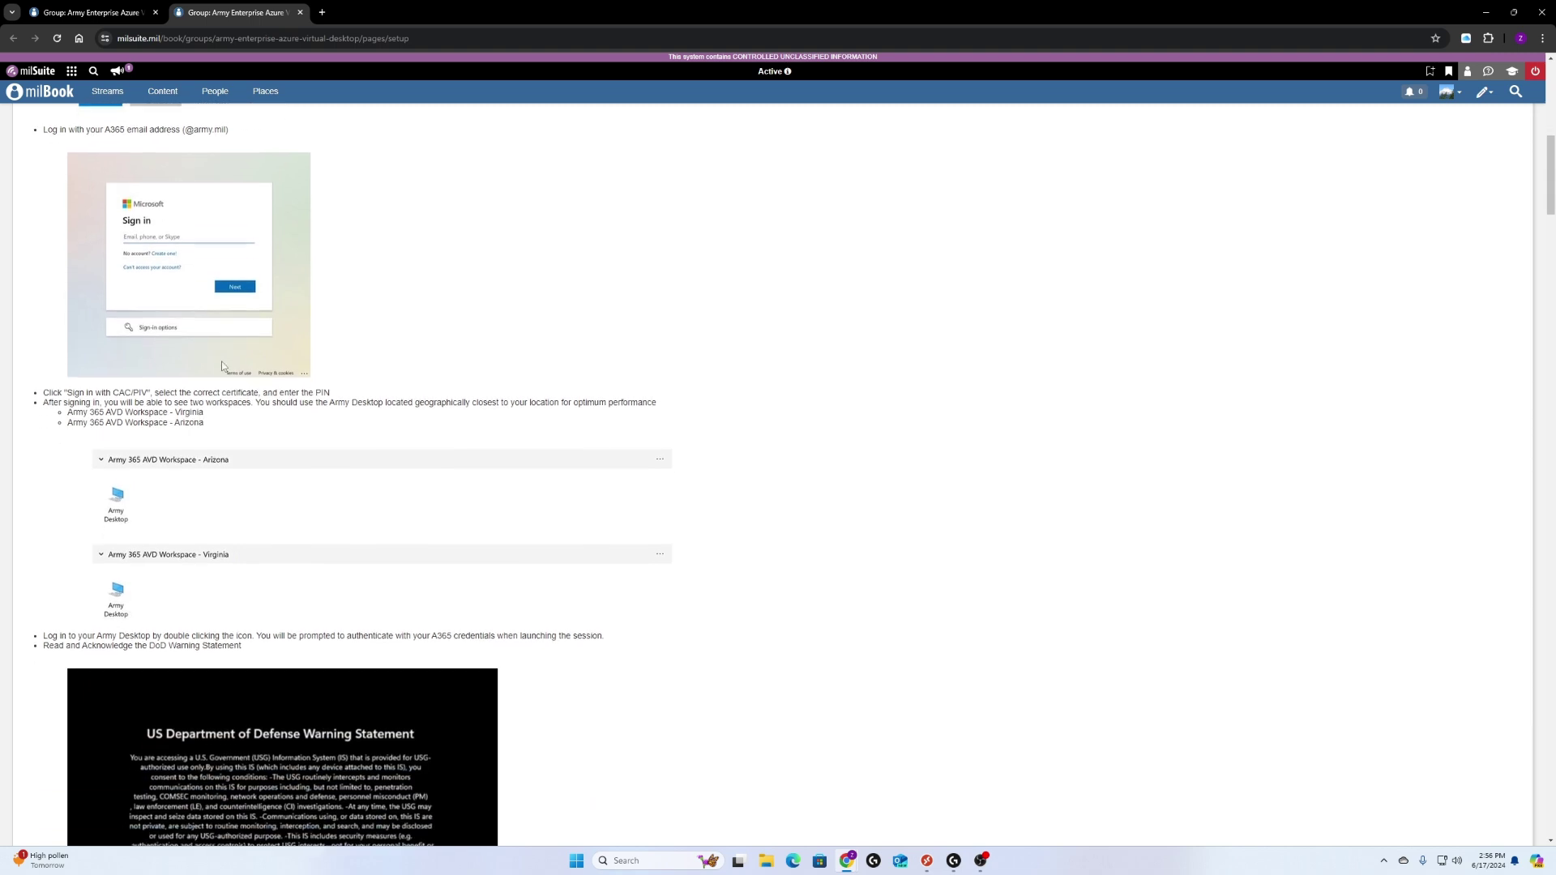
scroll(448, 361, down, 4)
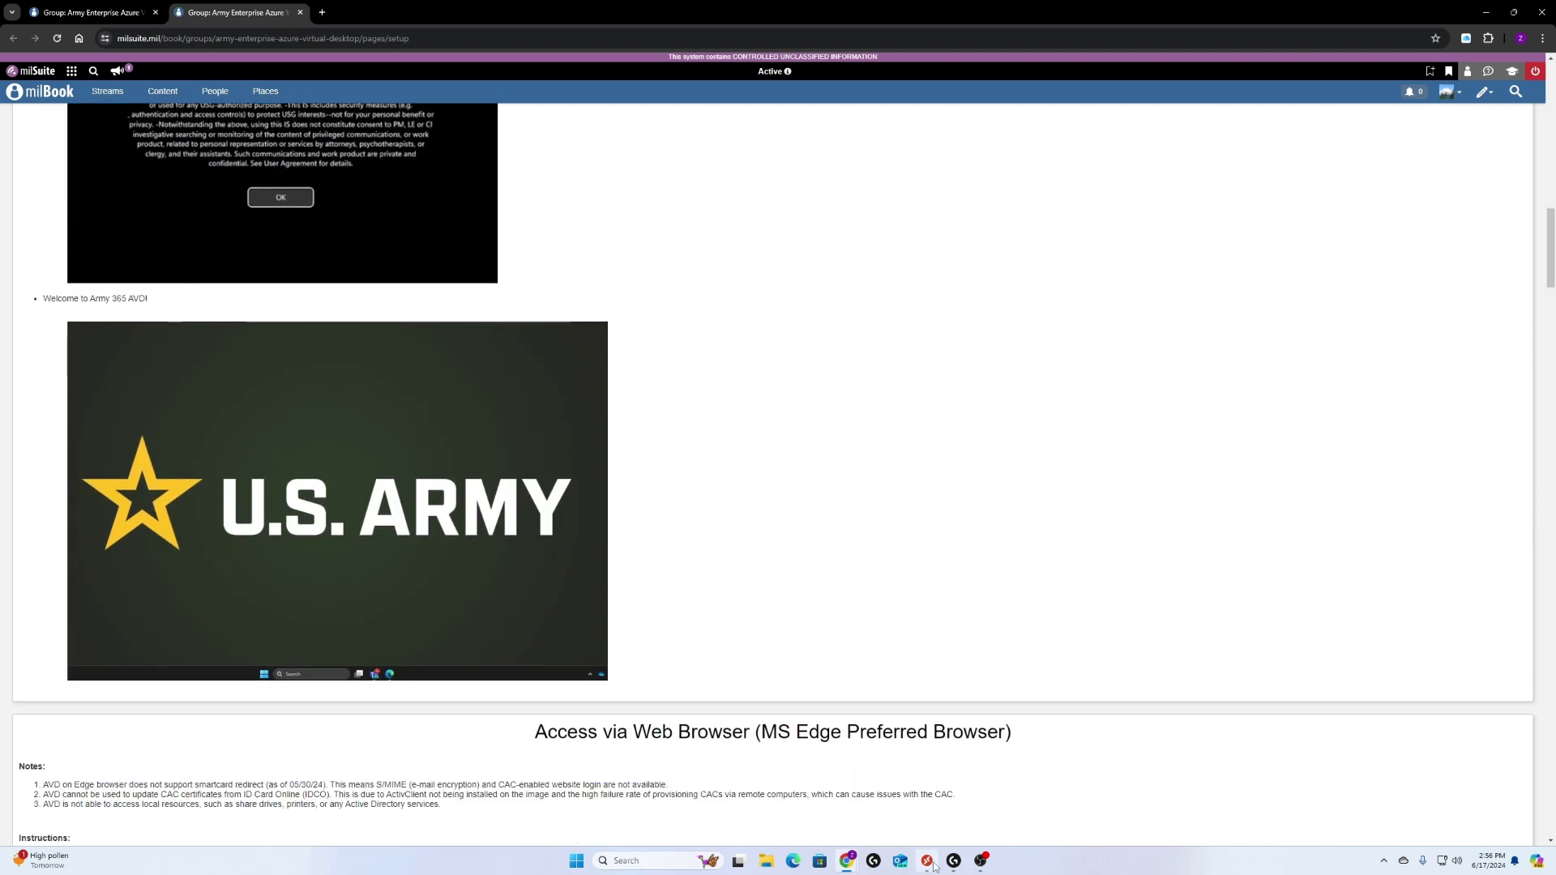
mouse_move(929, 867)
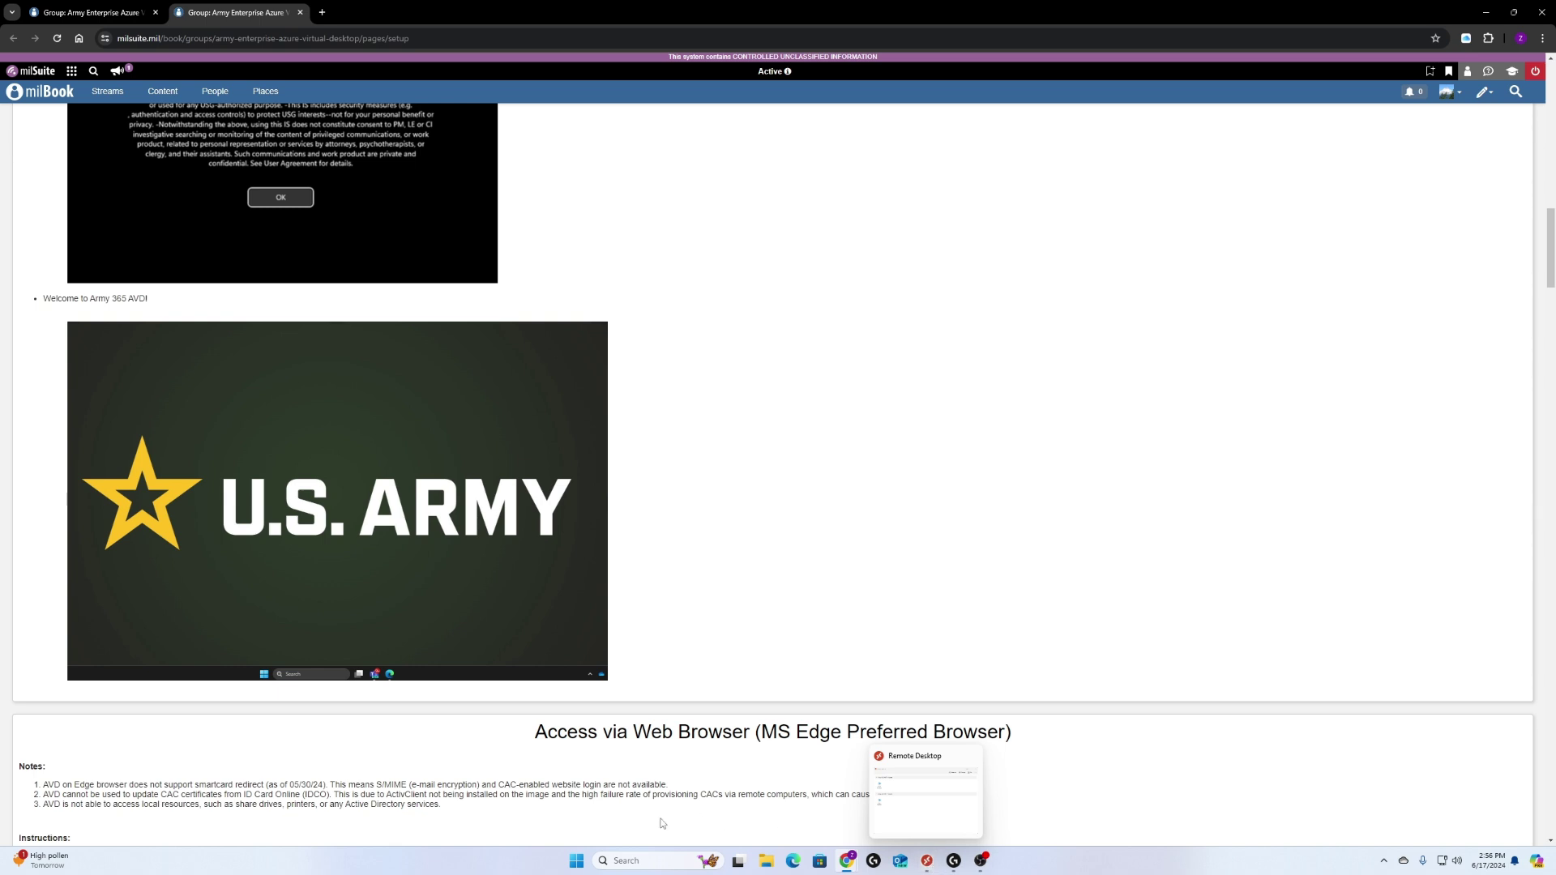
Step: Search the Start menu for 'remote', then close the search without launching anything
click(575, 859)
text(remote)
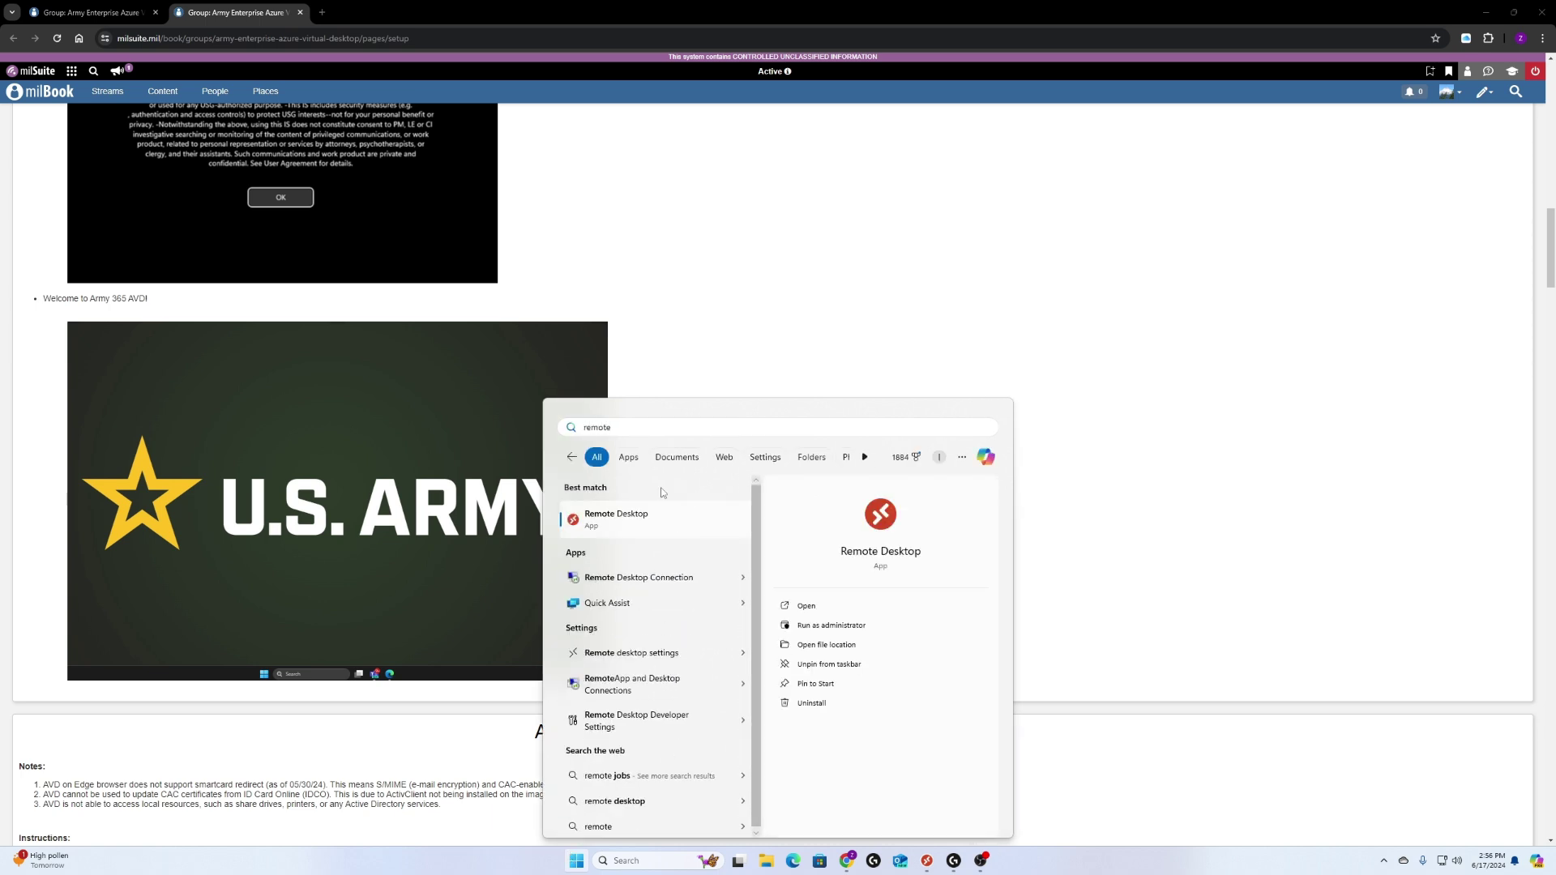
click(822, 863)
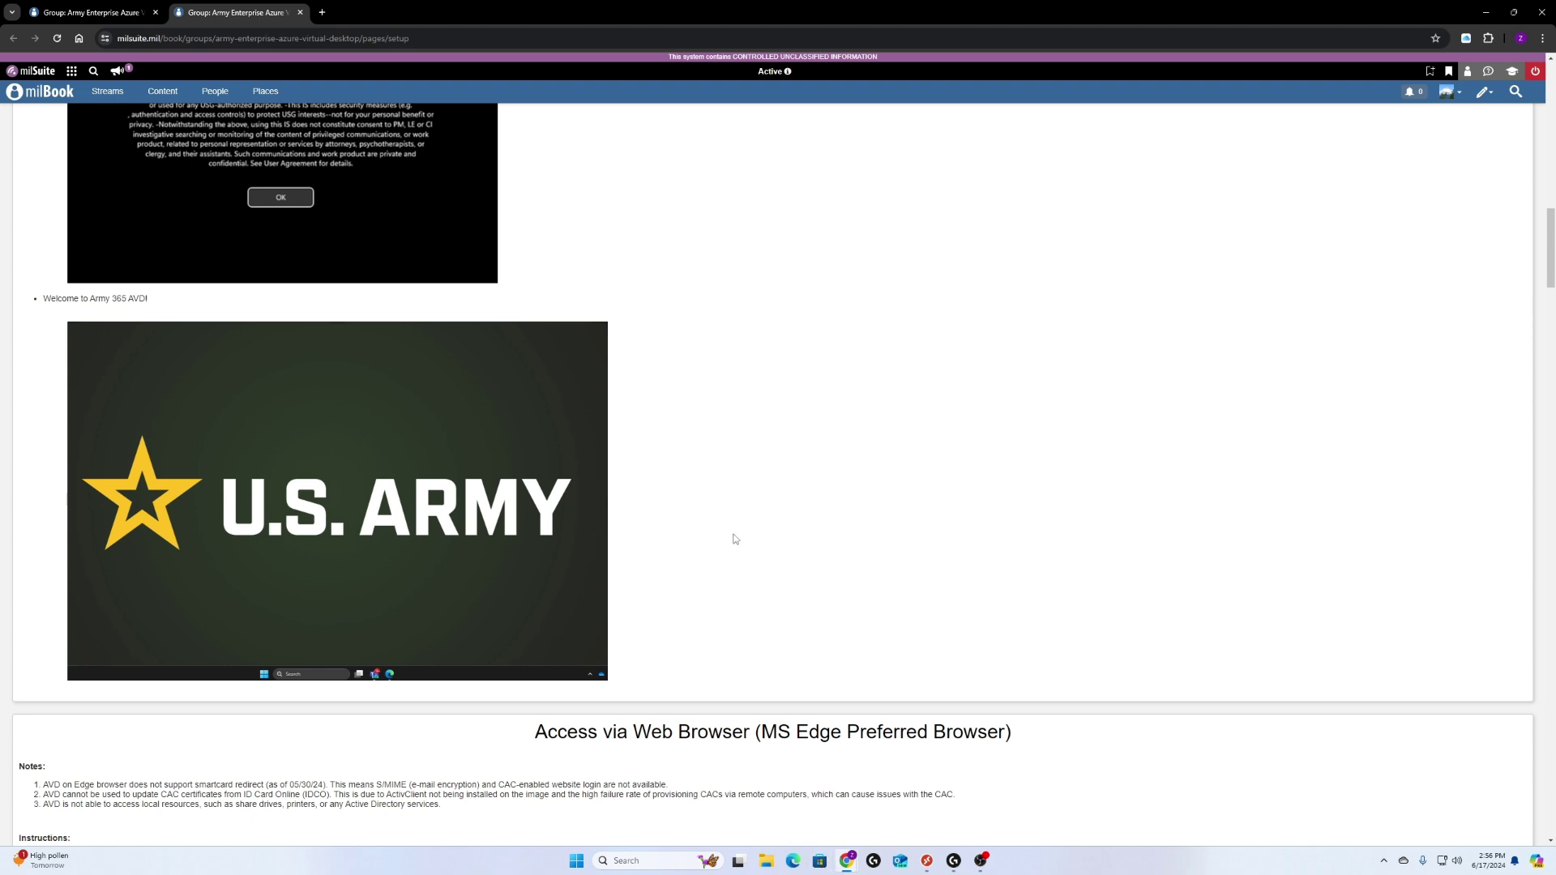
Step: Launch Remote Desktop from the taskbar and check its workspace subscription options menu
scroll(840, 705, down, 2)
click(927, 861)
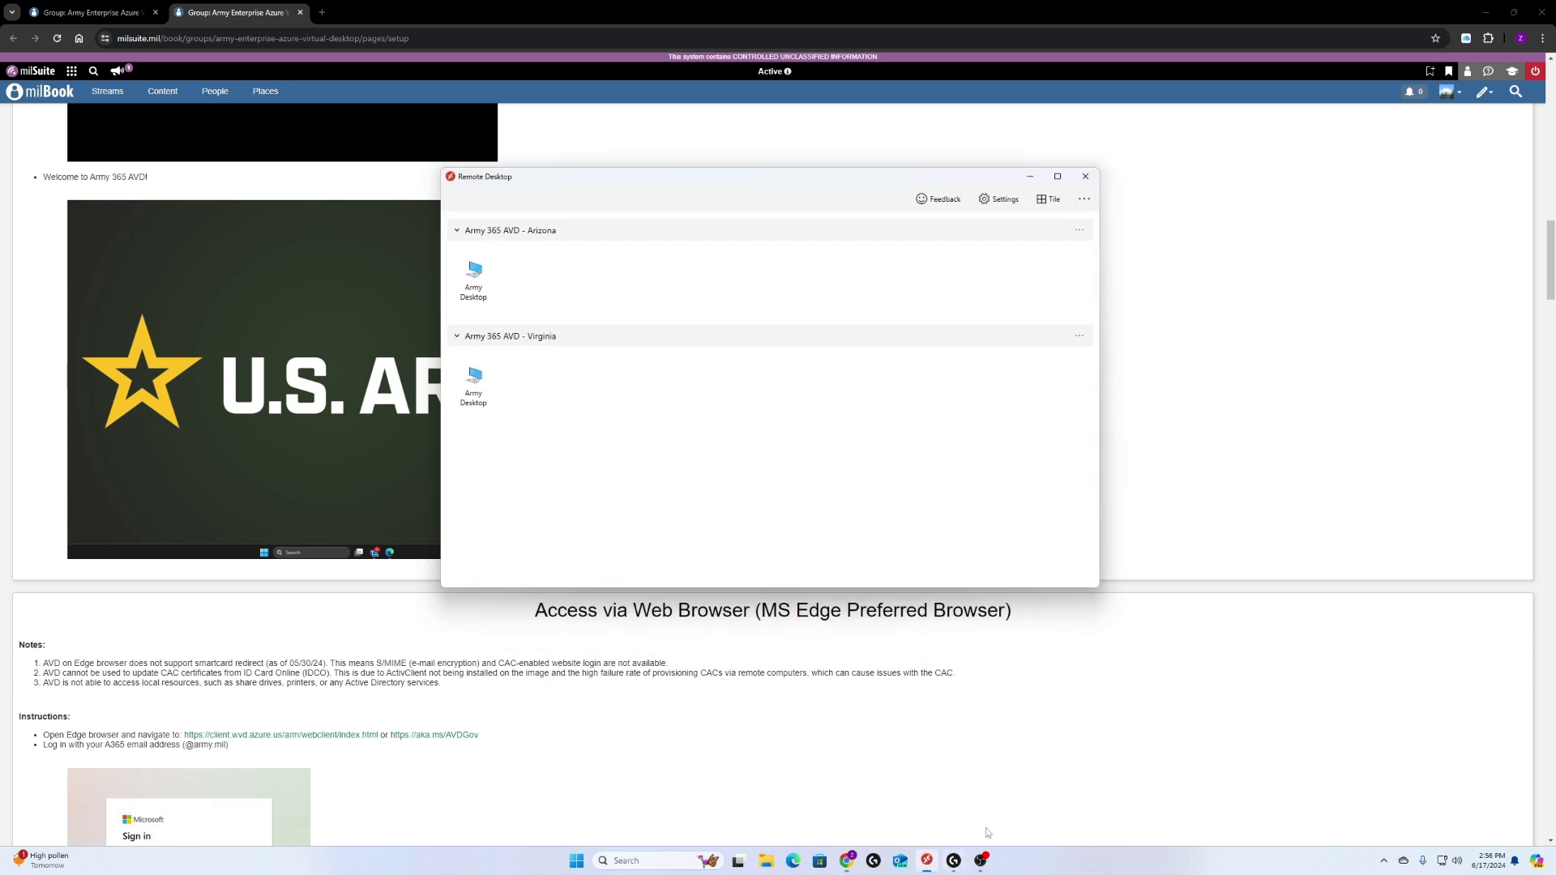
mouse_move(673, 178)
mouse_down()
mouse_move(674, 197)
mouse_move(671, 182)
mouse_up()
click(1083, 203)
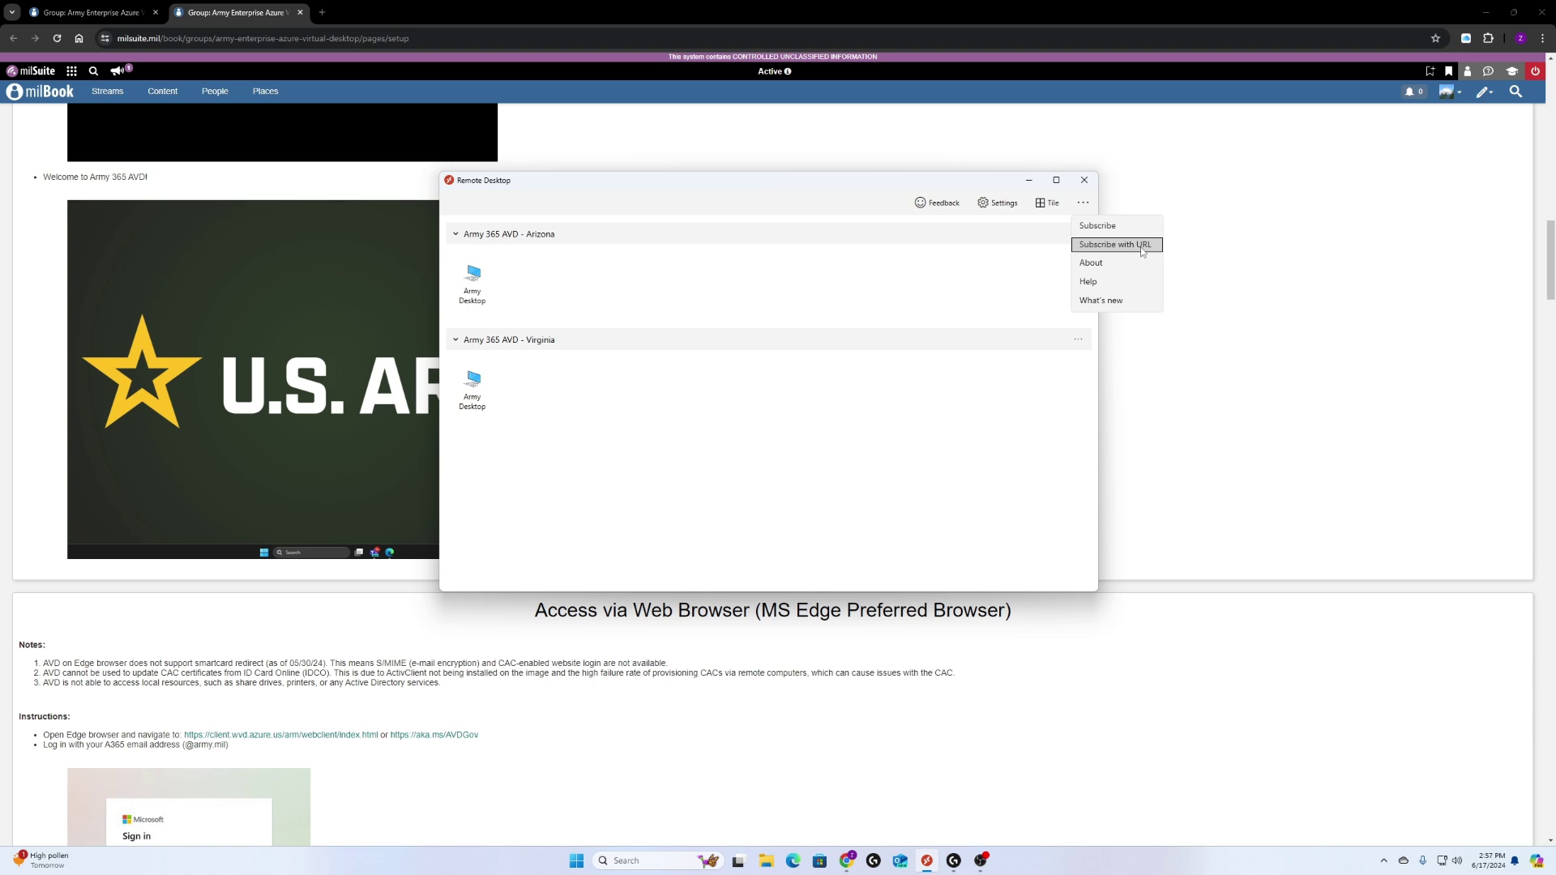
click(801, 531)
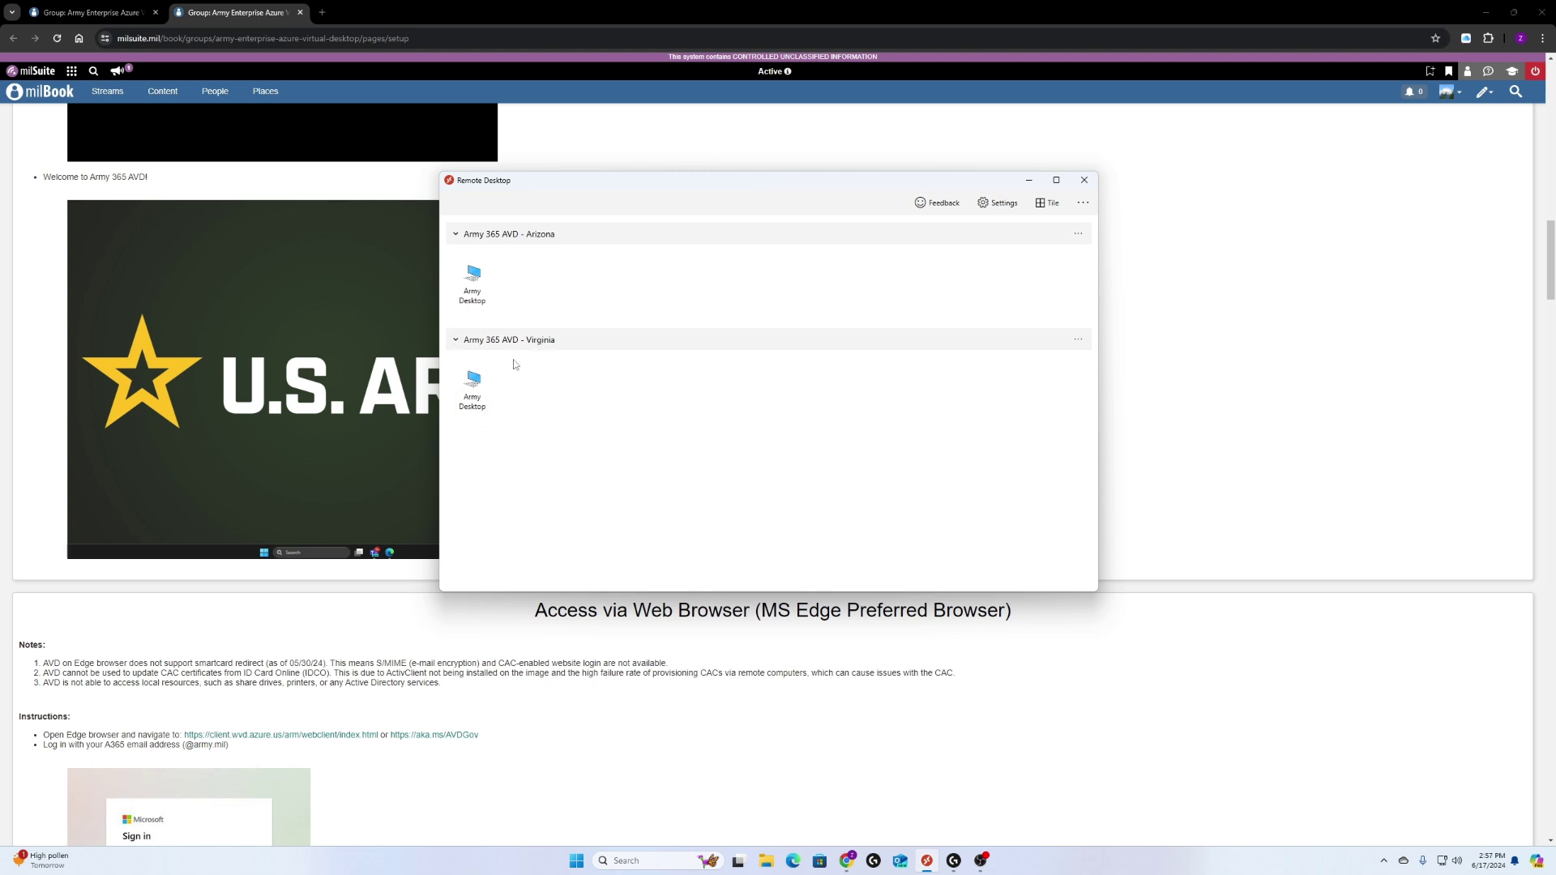
Step: Connect to the Army Desktop under Army 365 AVD - Virginia and let the session load
double_click(479, 396)
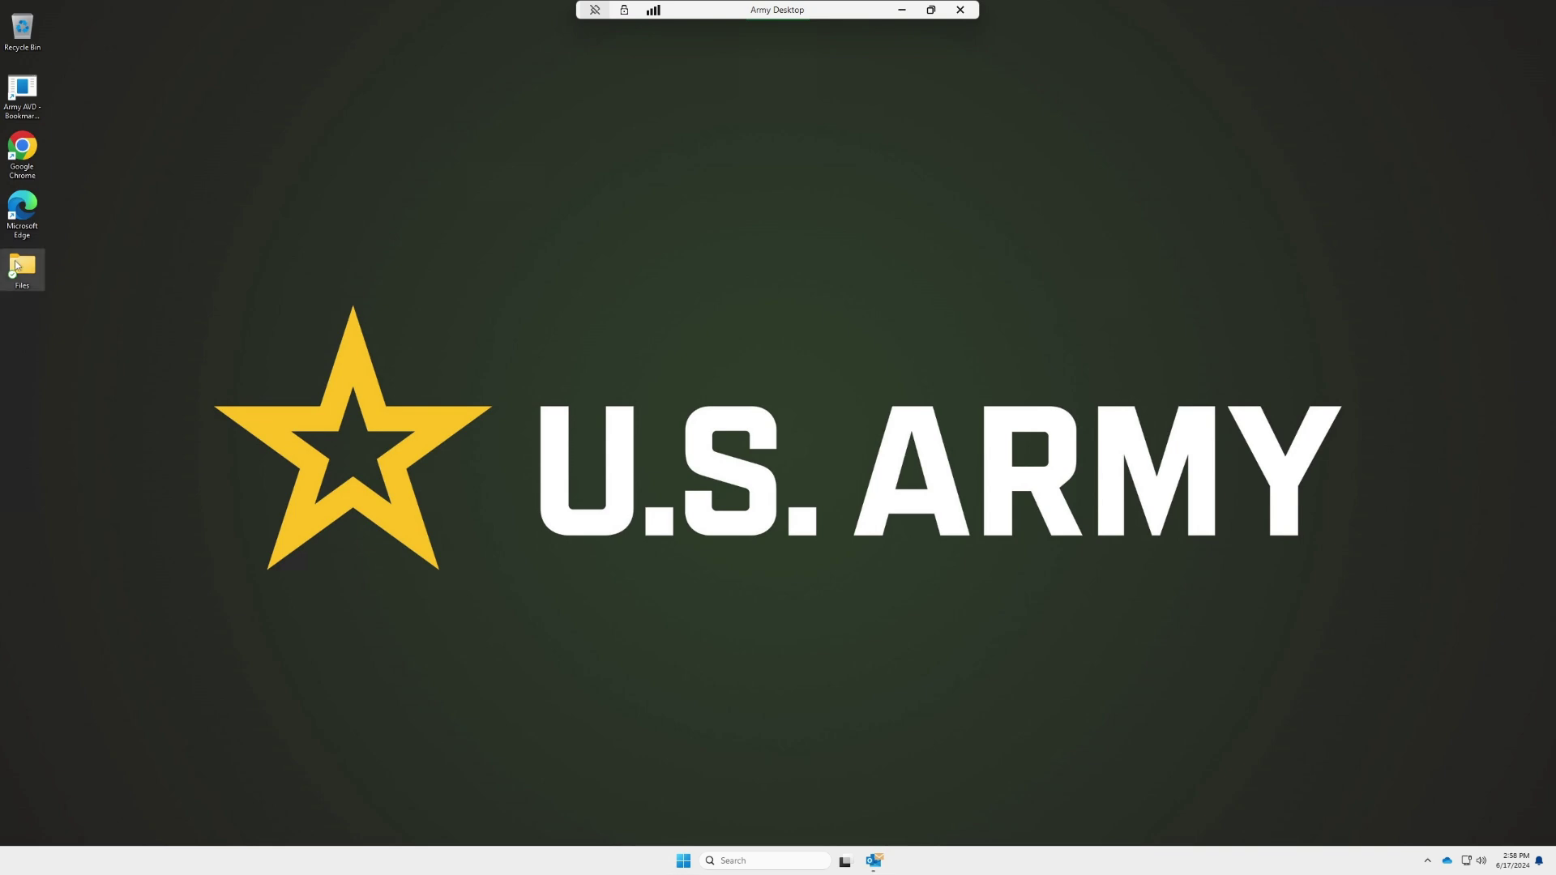
click(684, 861)
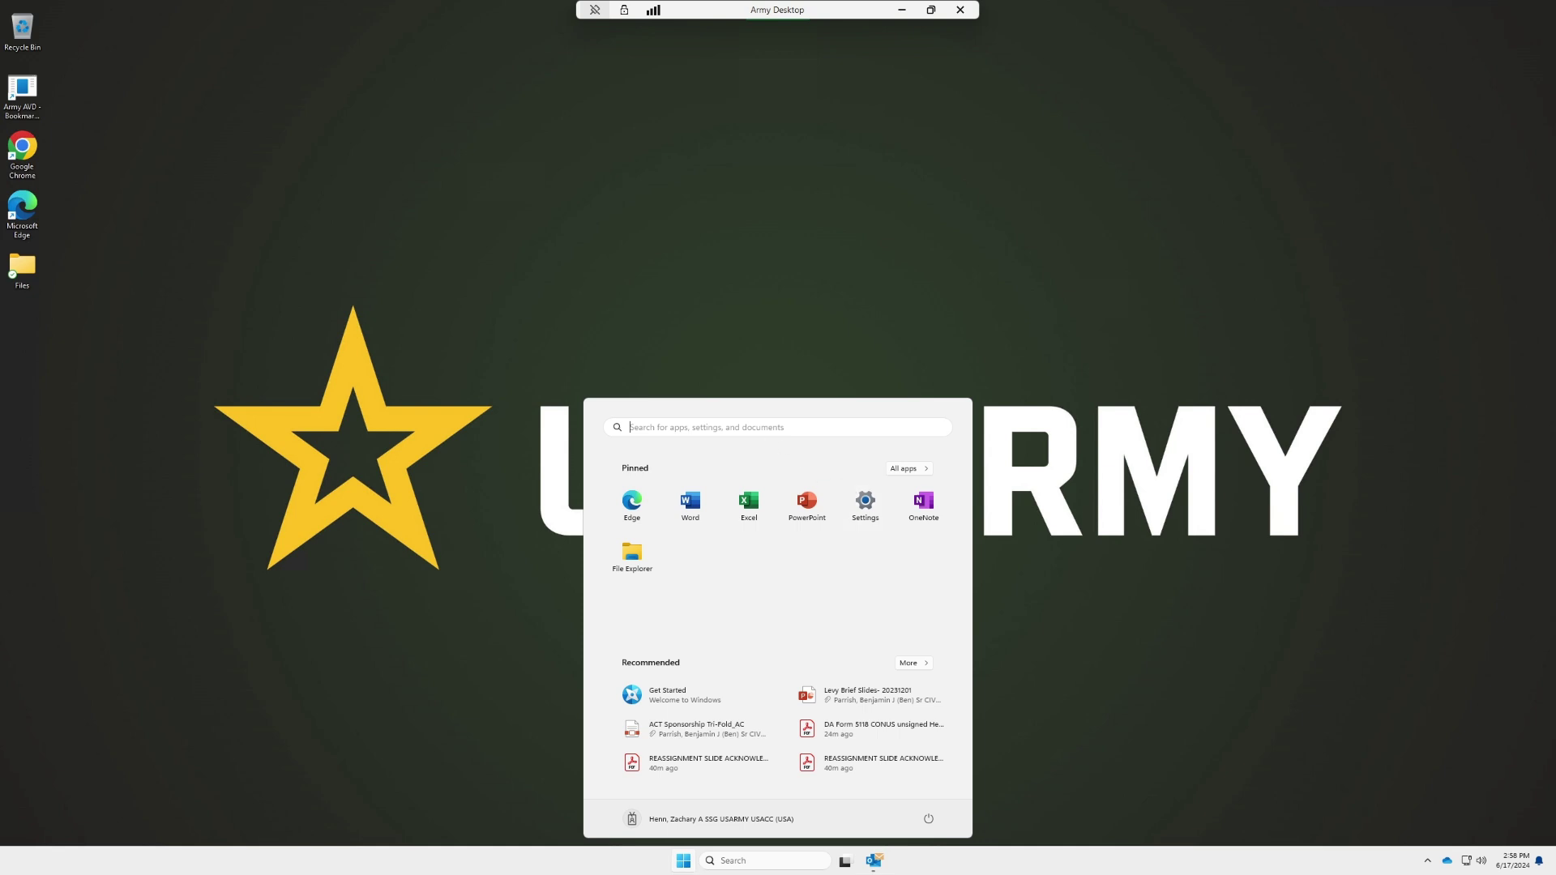
click(416, 446)
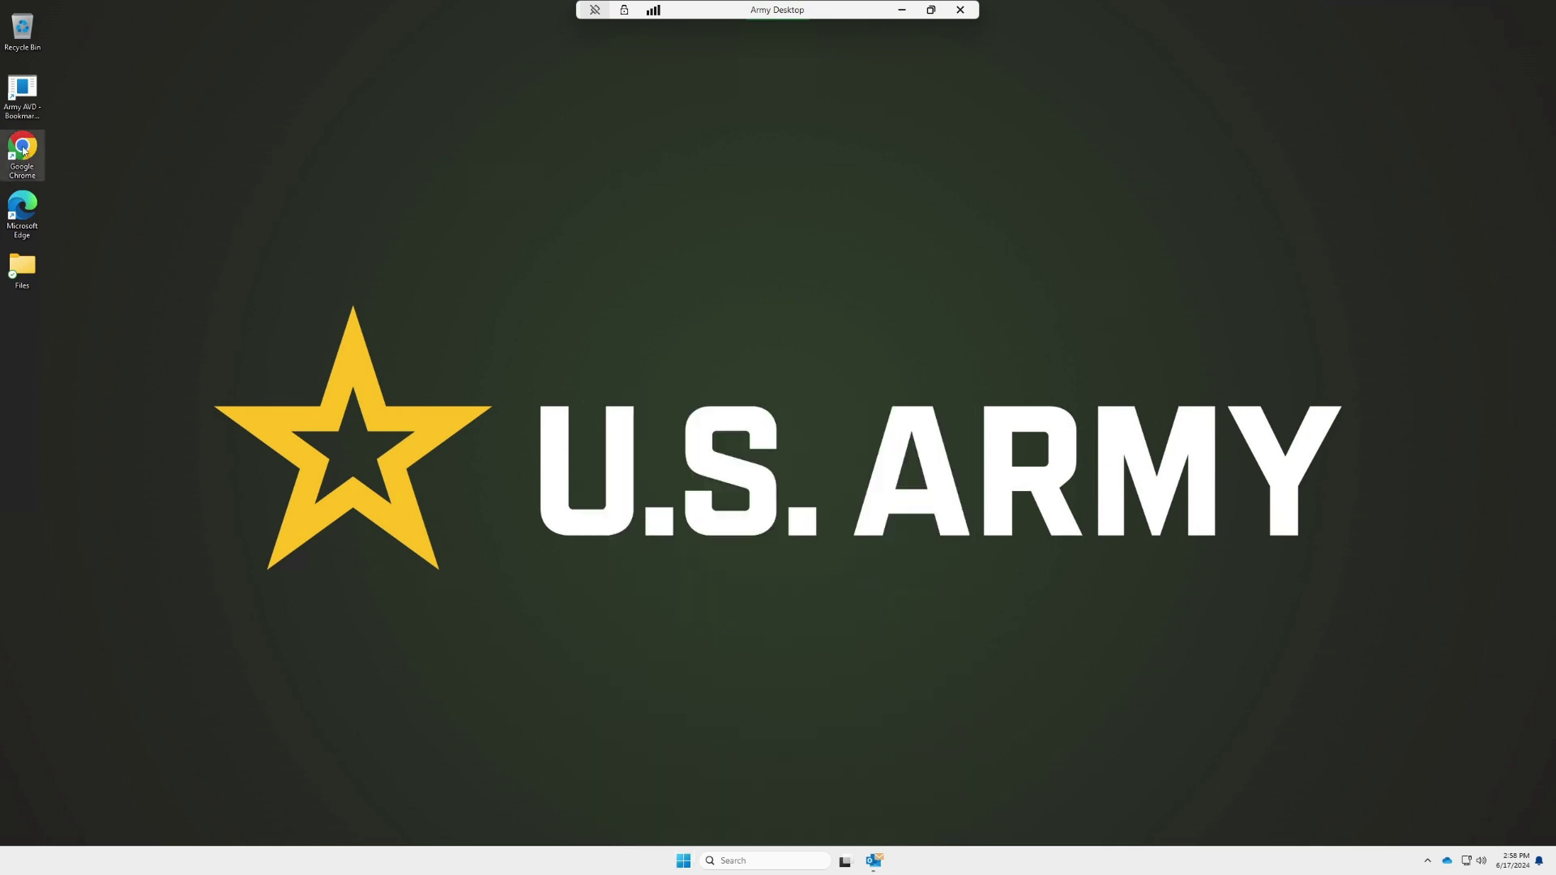
click(693, 865)
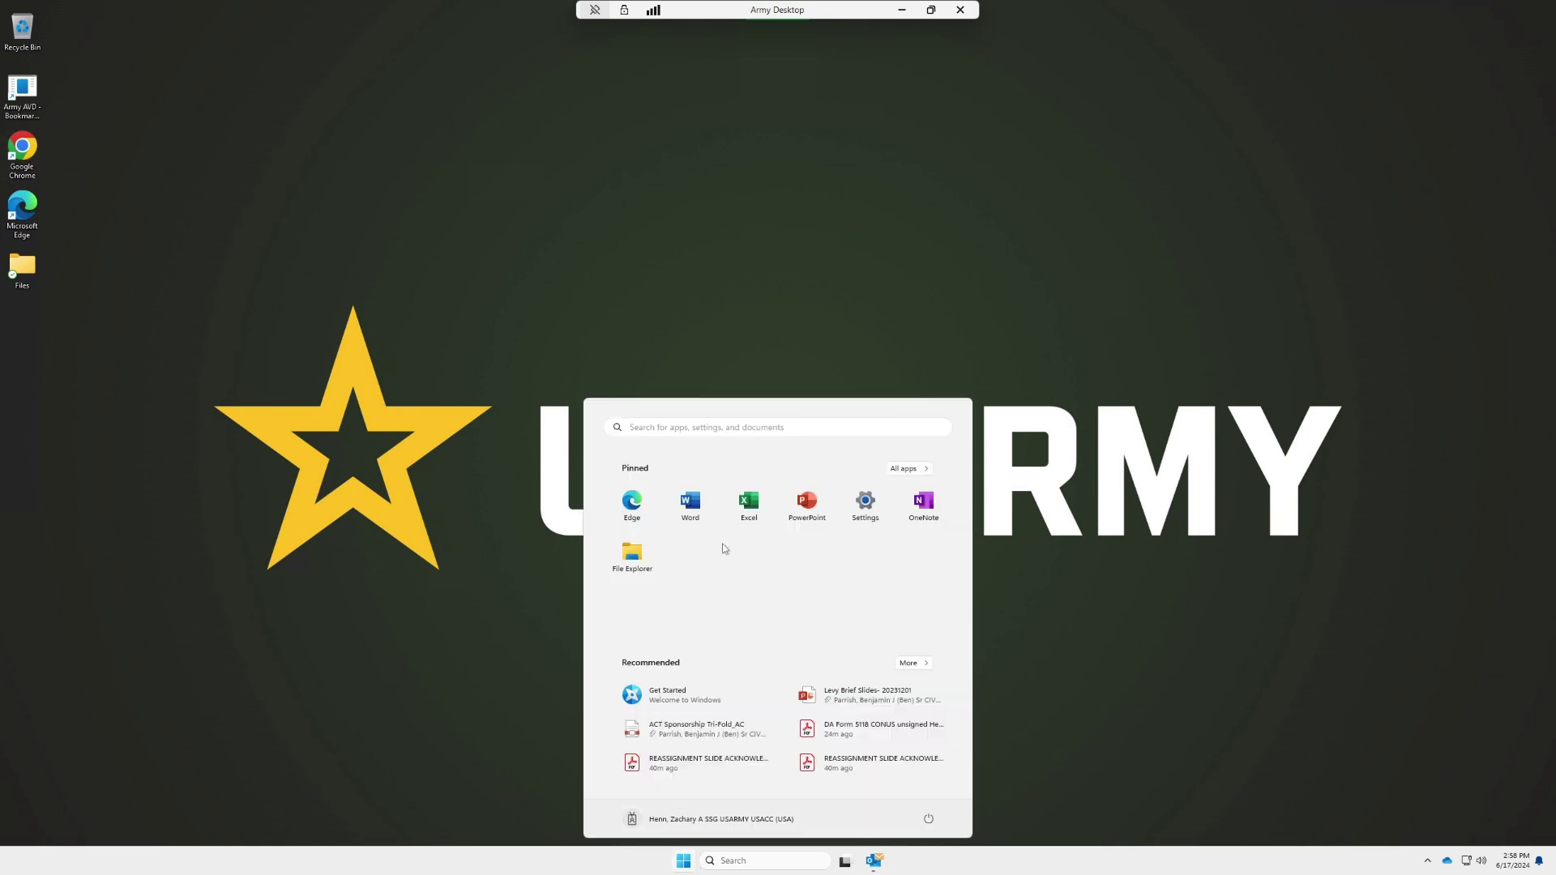
text(out)
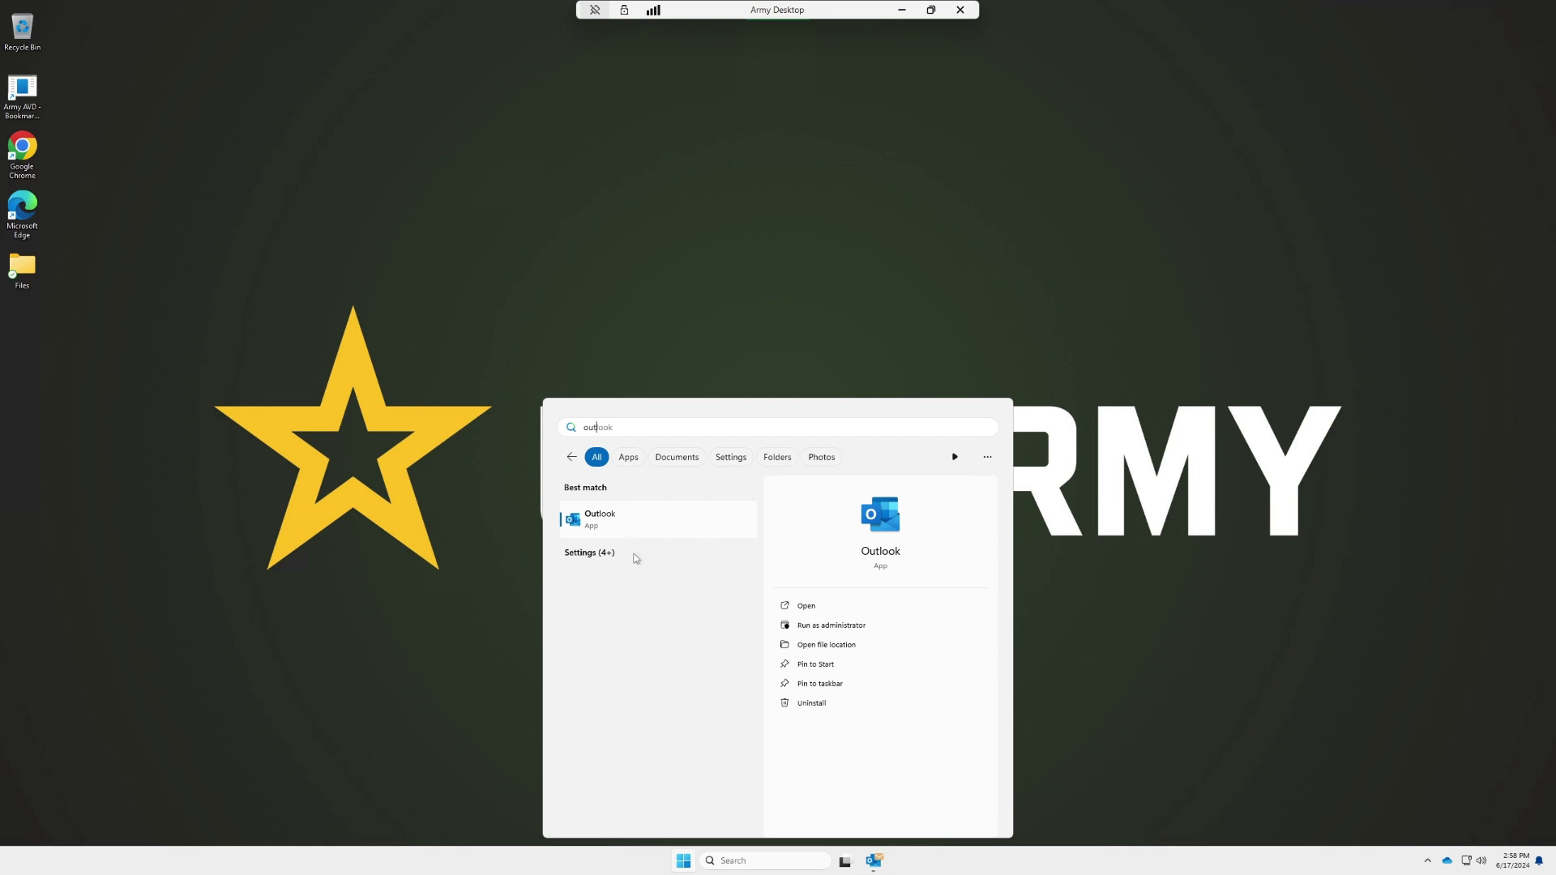
text(look)
key(BackSpace)
key(BackSpace)
key(BackSpace)
key(BackSpace)
key(BackSpace)
key(BackSpace)
key(BackSpace)
click(430, 639)
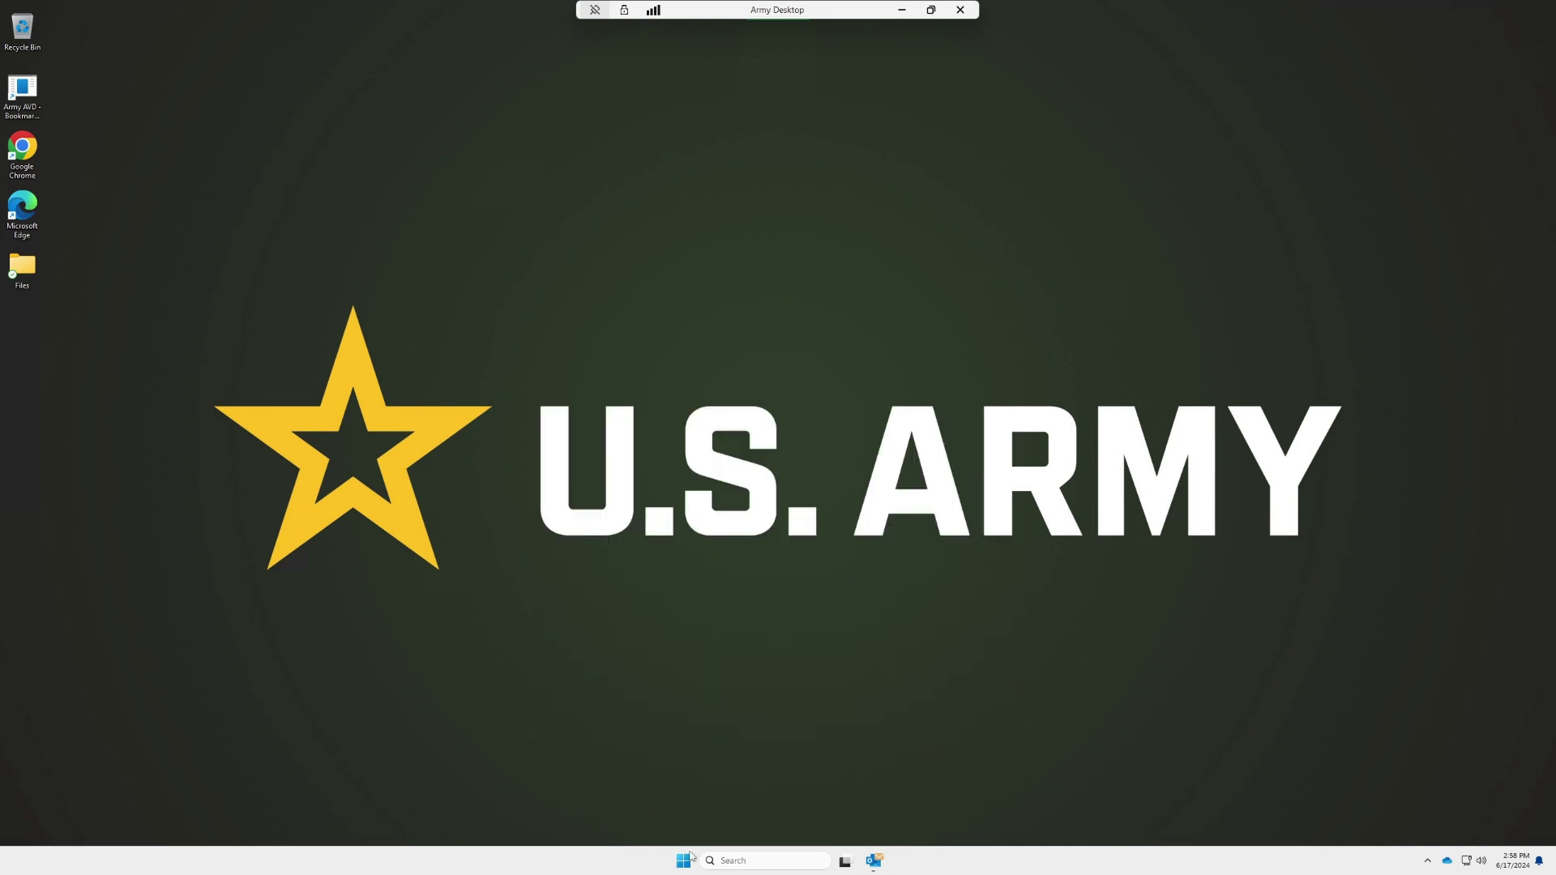
click(683, 860)
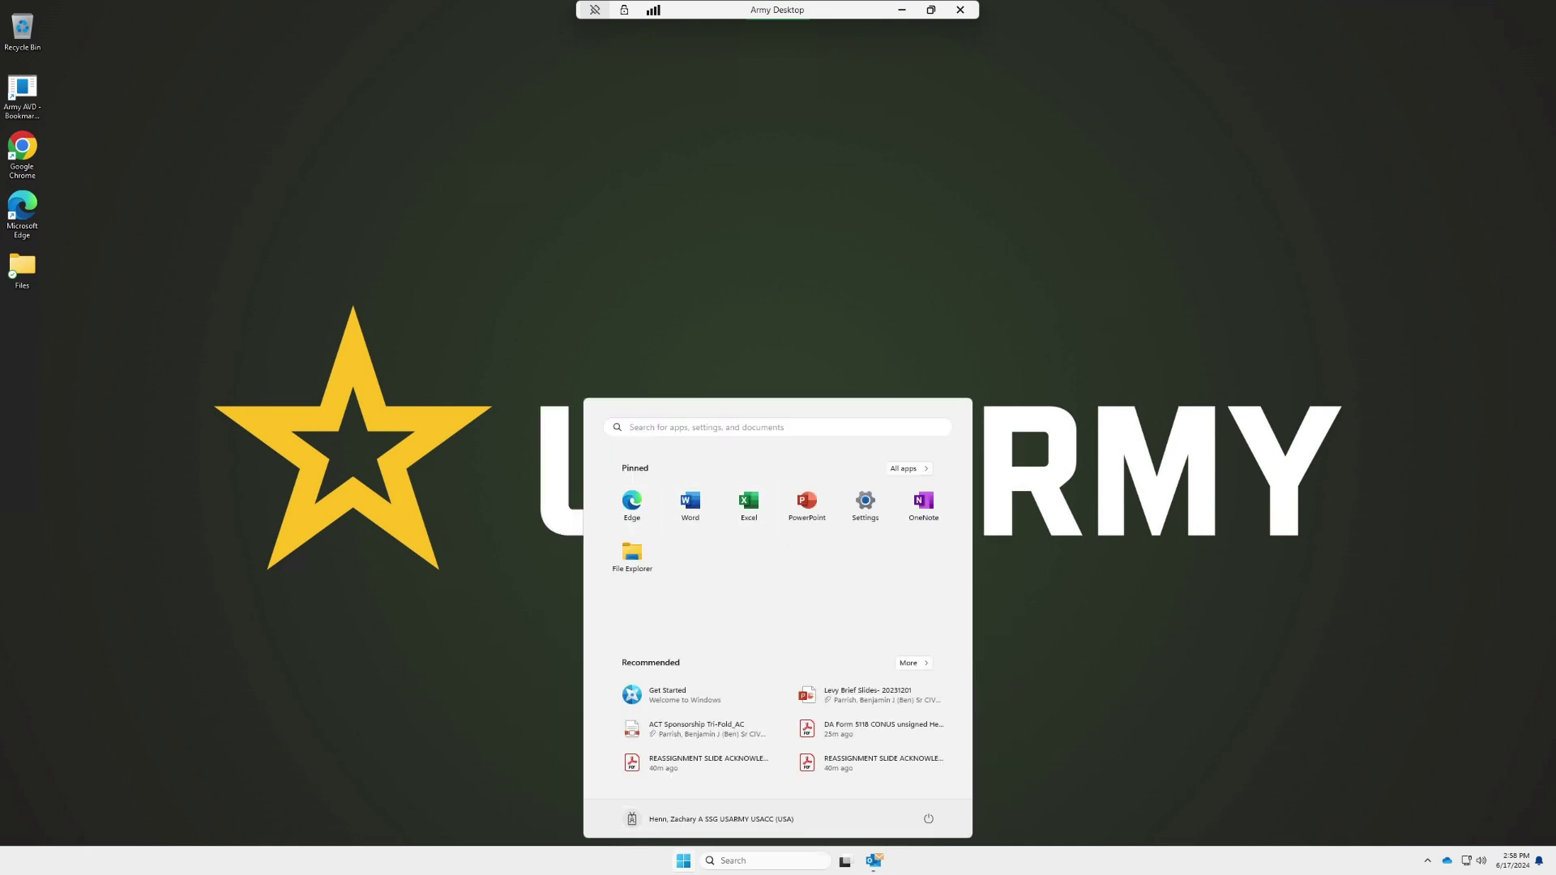
text(adobe)
key(BackSpace)
key(BackSpace)
key(BackSpace)
key(BackSpace)
key(BackSpace)
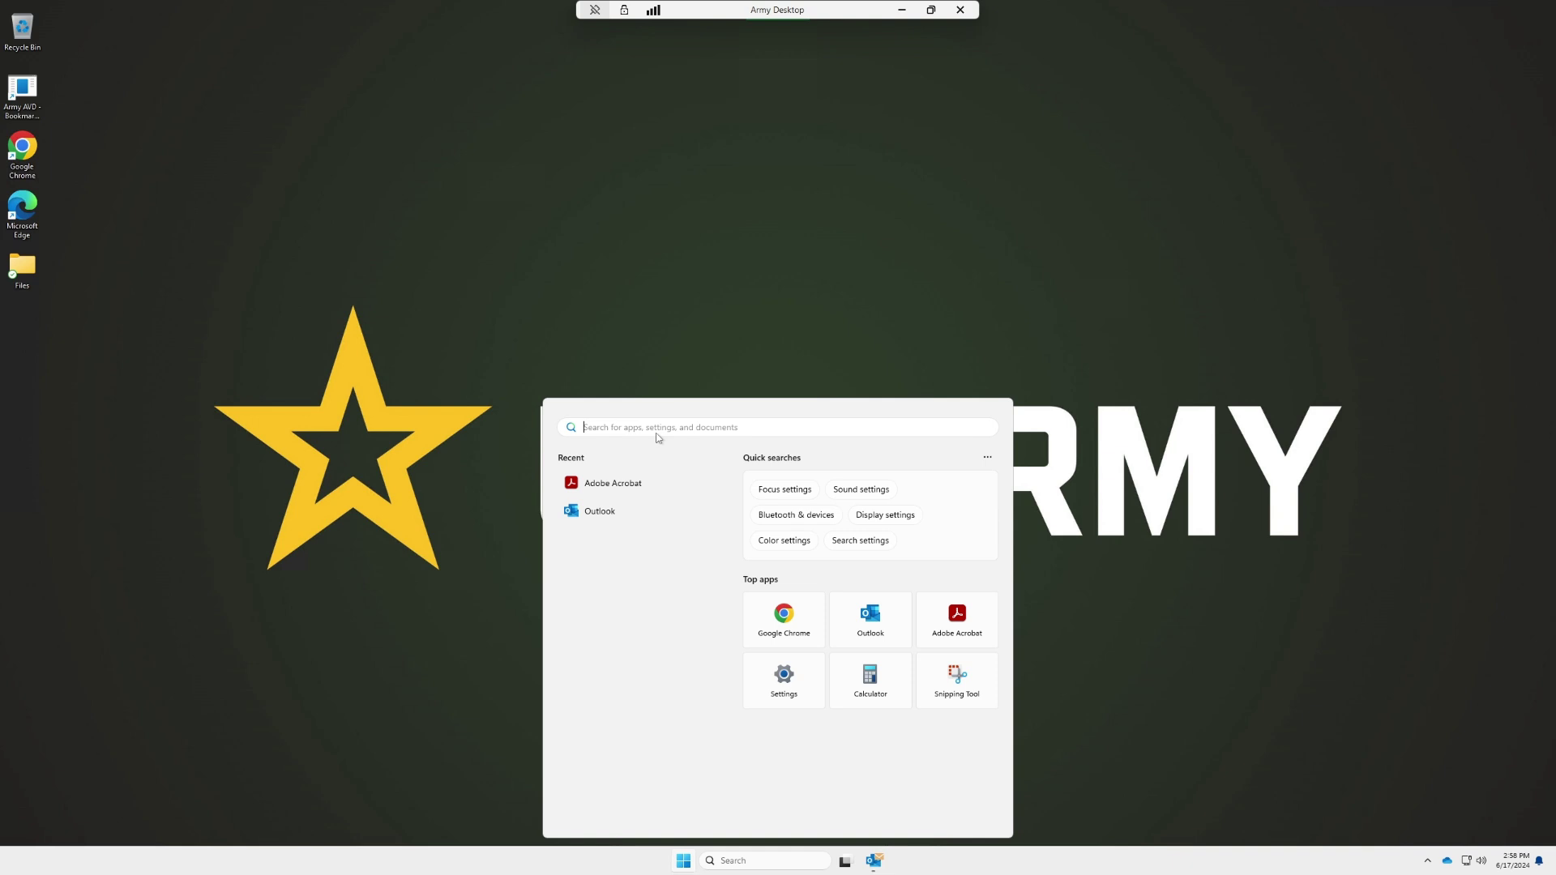
click(430, 517)
key(super)
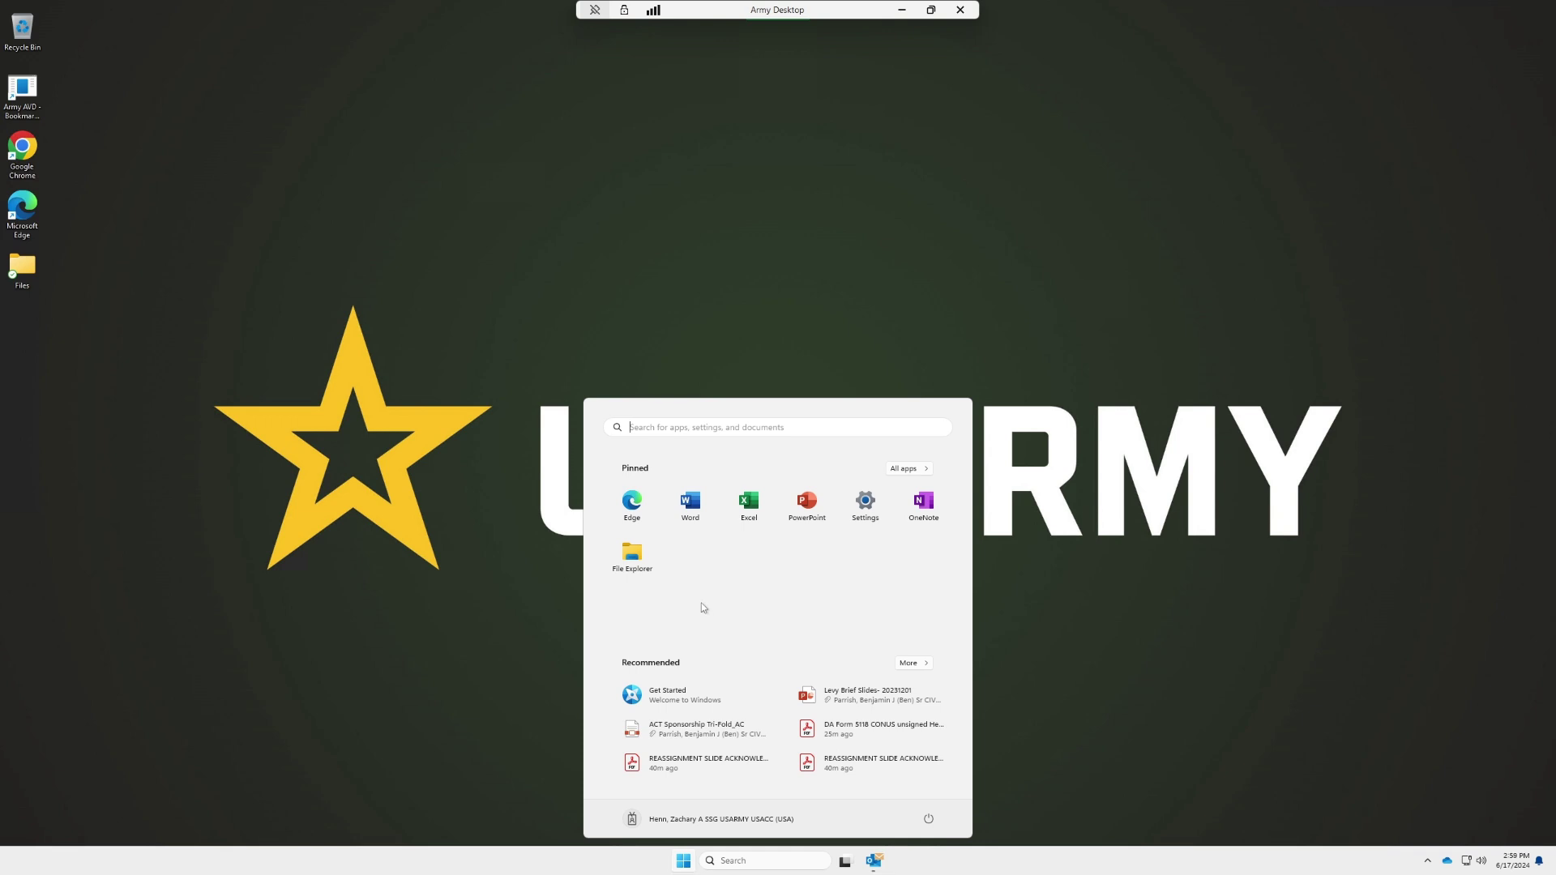
click(491, 568)
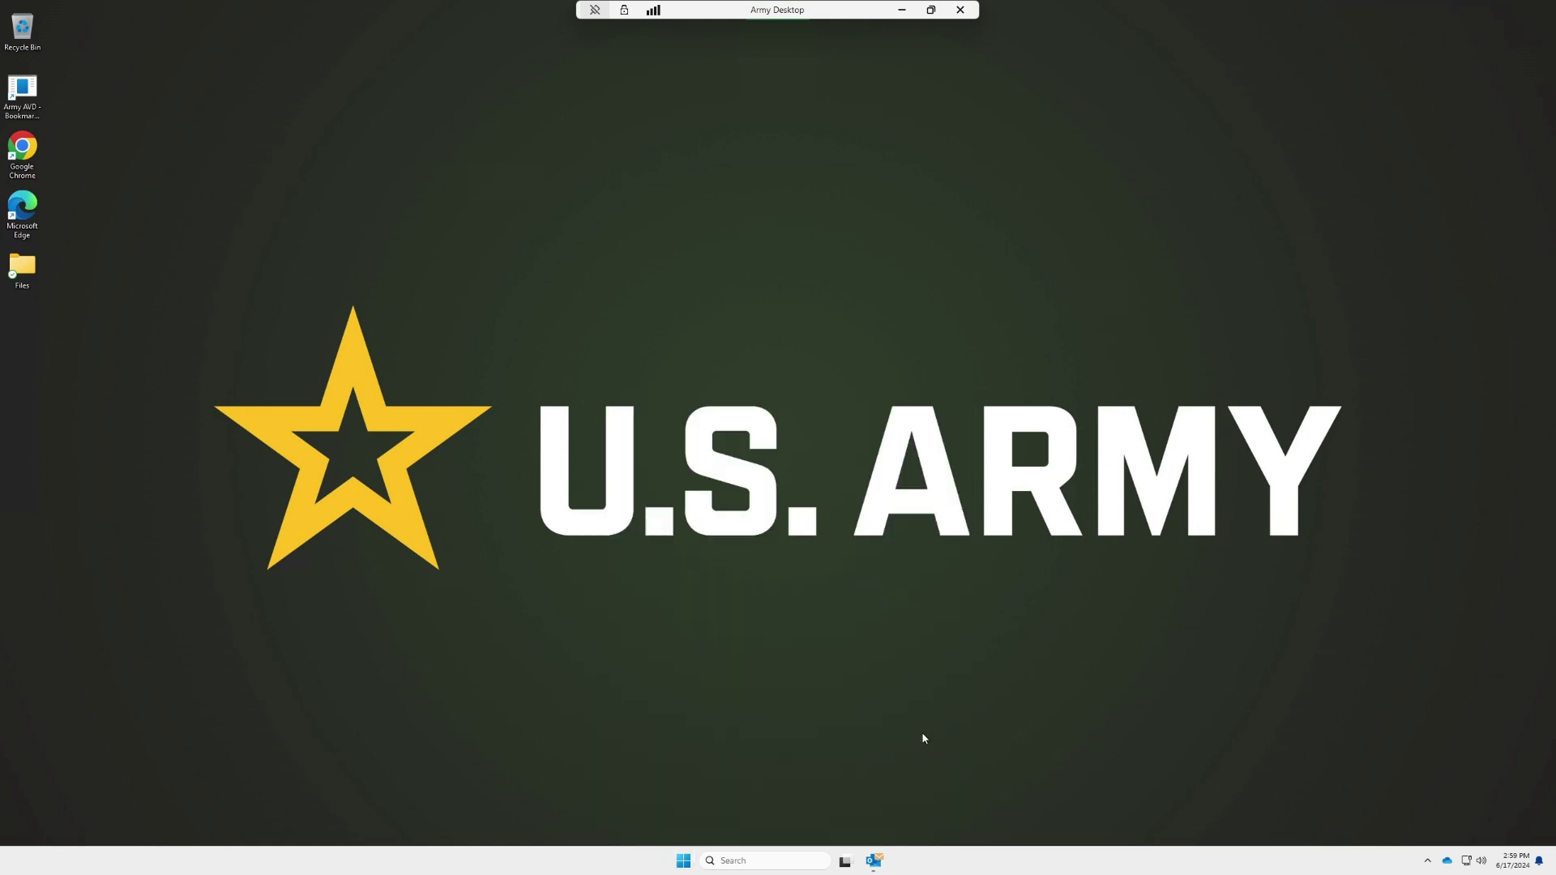